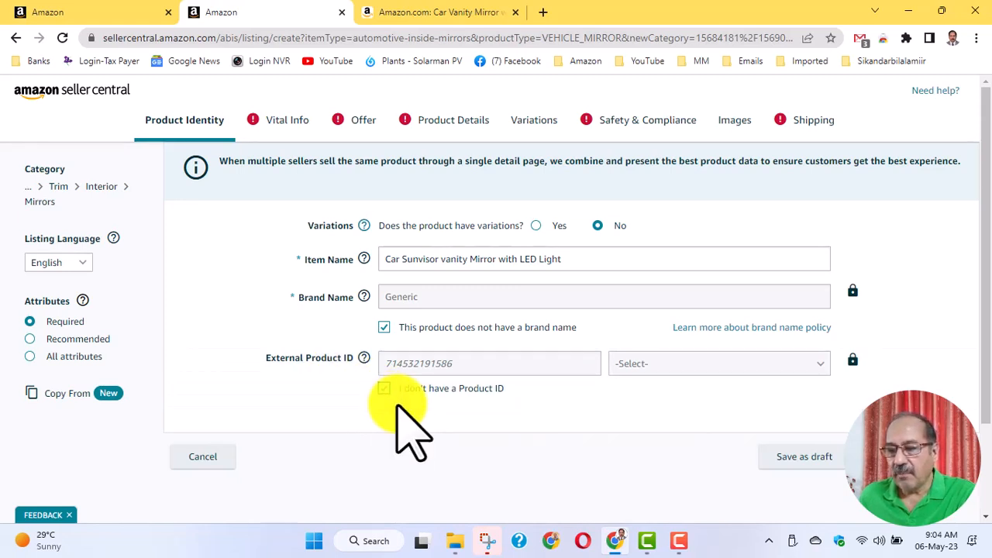
Step: Open the listing's Vital Info section and set the attribute filter to Recommended
{"action": "left_click", "coordinate": [266, 128]}
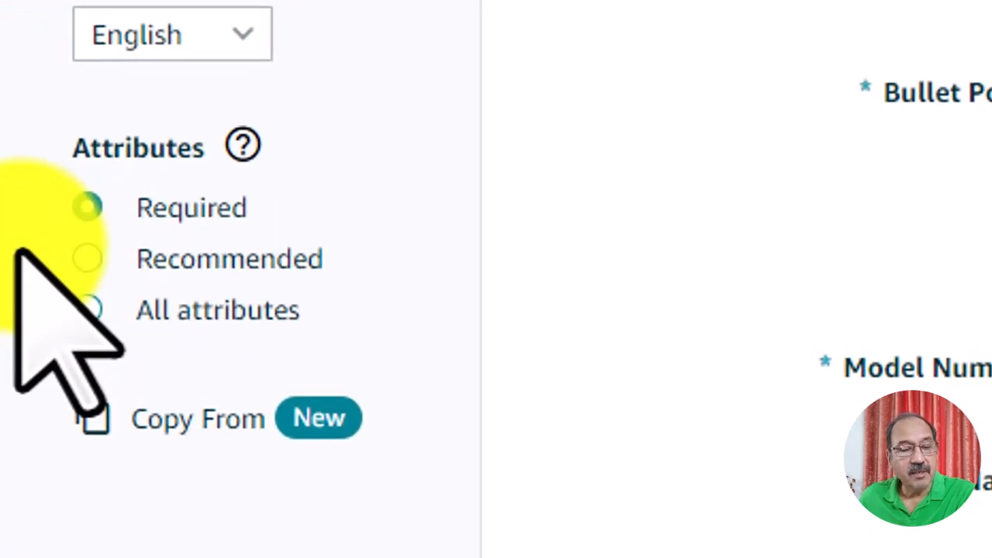
{"action": "left_click", "coordinate": [89, 260]}
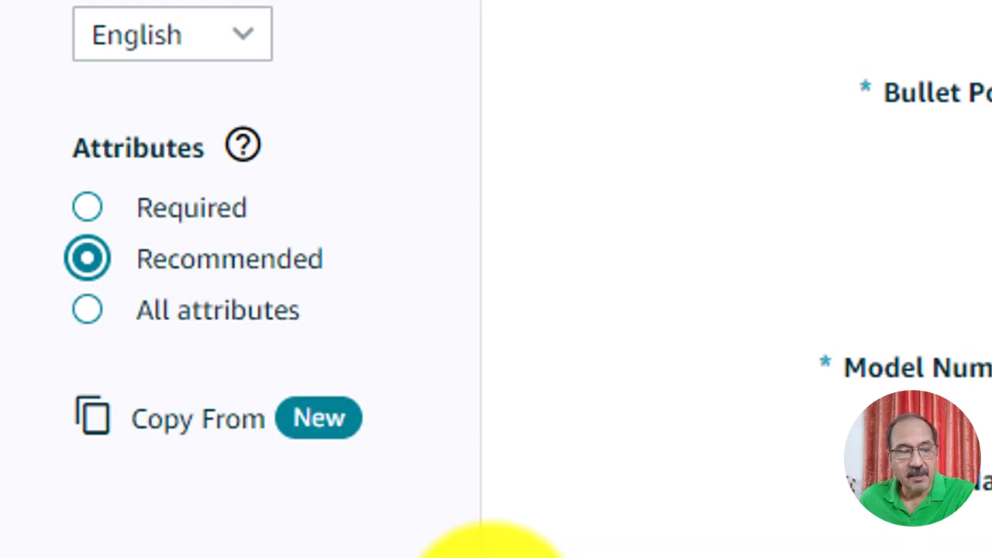
{"action": "left_click", "coordinate": [86, 310]}
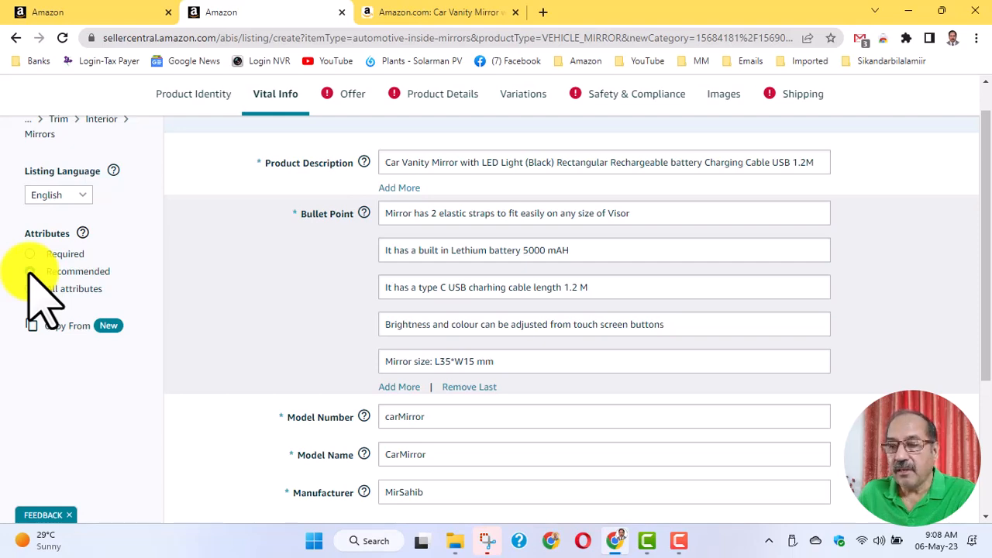
{"action": "left_click_drag", "start_coordinate": [985, 286], "coordinate": [986, 292]}
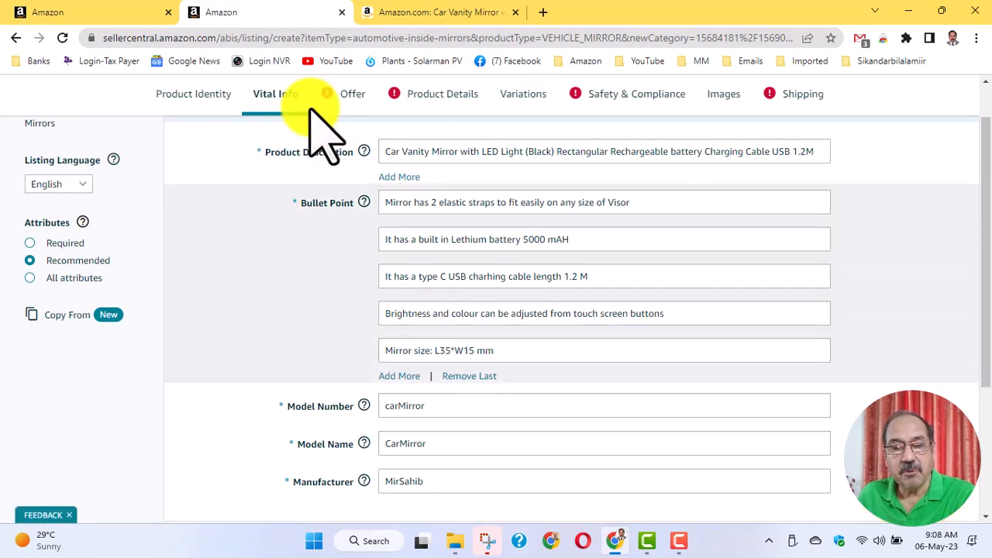
{"action": "scroll", "coordinate": [329, 159], "scroll_direction": "down", "scroll_amount": 1}
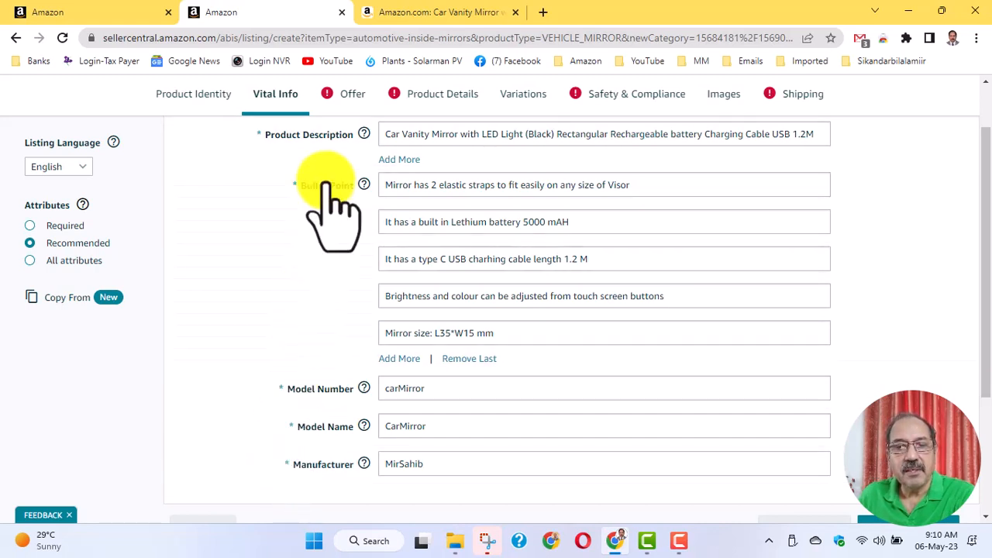
Step: Open the Offer section to review it, and go on to the Product Details section
{"action": "left_click", "coordinate": [342, 100]}
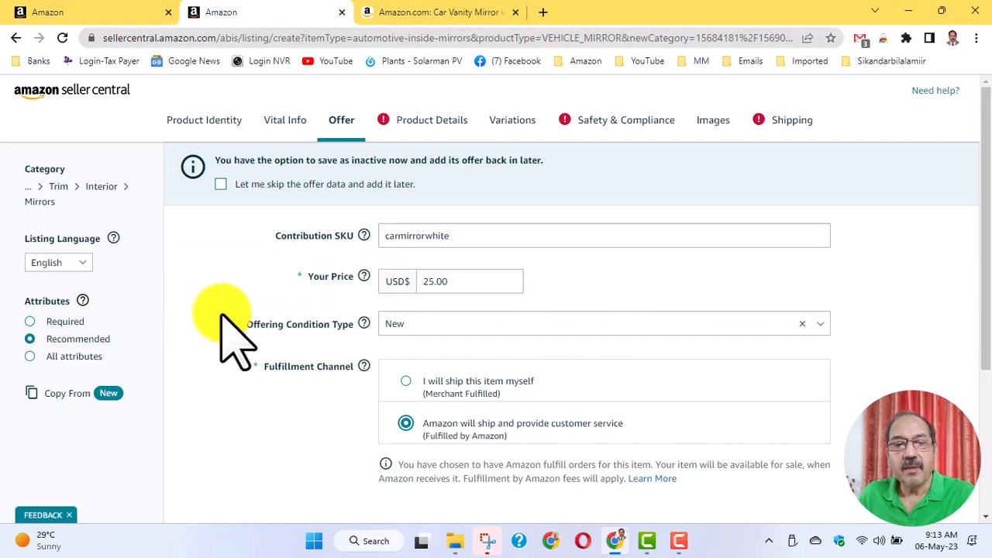
{"action": "left_click", "coordinate": [414, 123]}
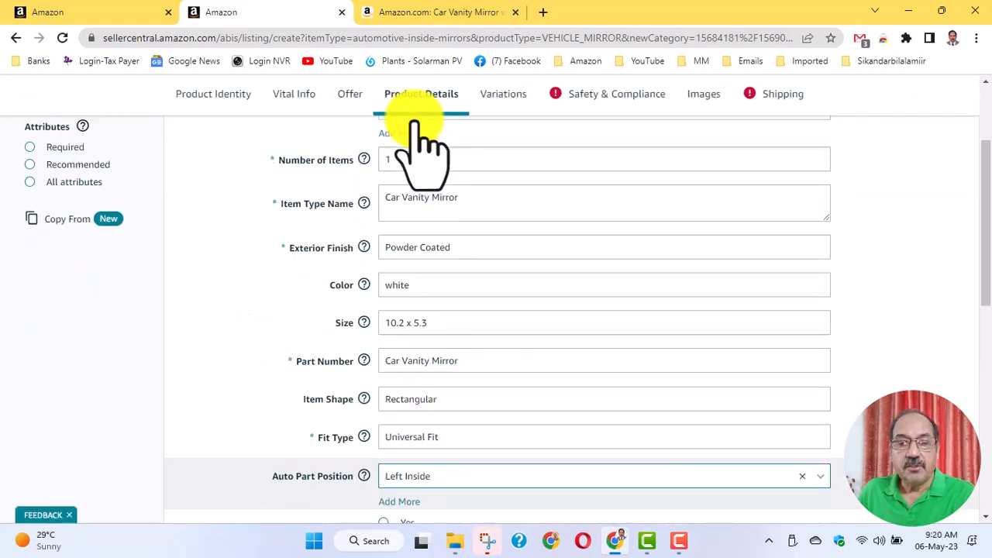
{"action": "scroll", "coordinate": [425, 151], "scroll_direction": "up", "scroll_amount": 3}
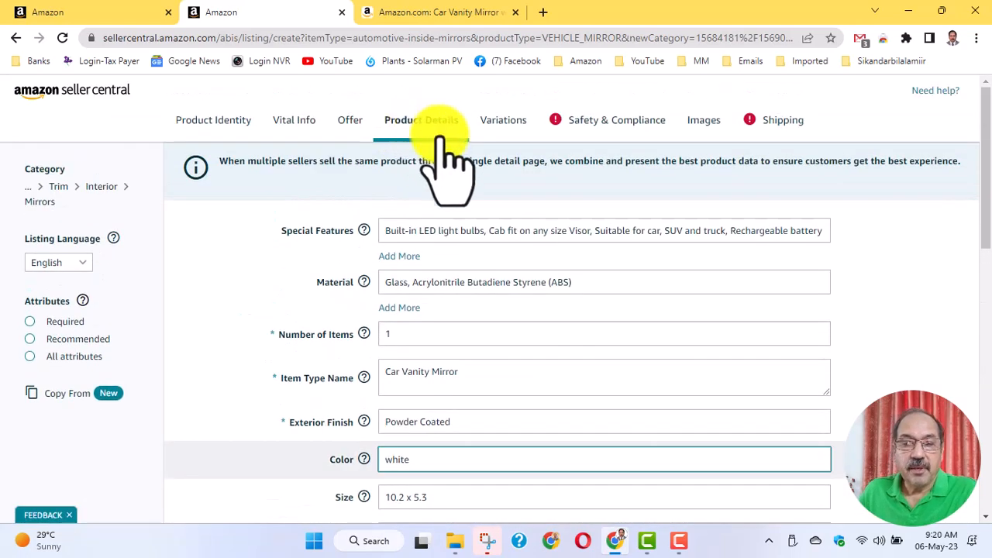
{"action": "left_click", "coordinate": [880, 393]}
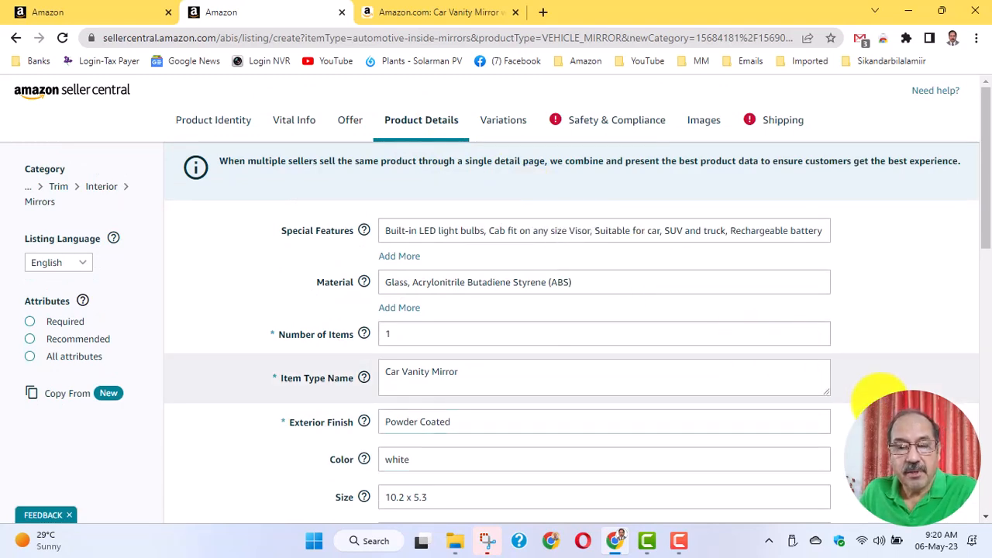
{"action": "scroll", "coordinate": [880, 394], "scroll_direction": "down", "scroll_amount": 1}
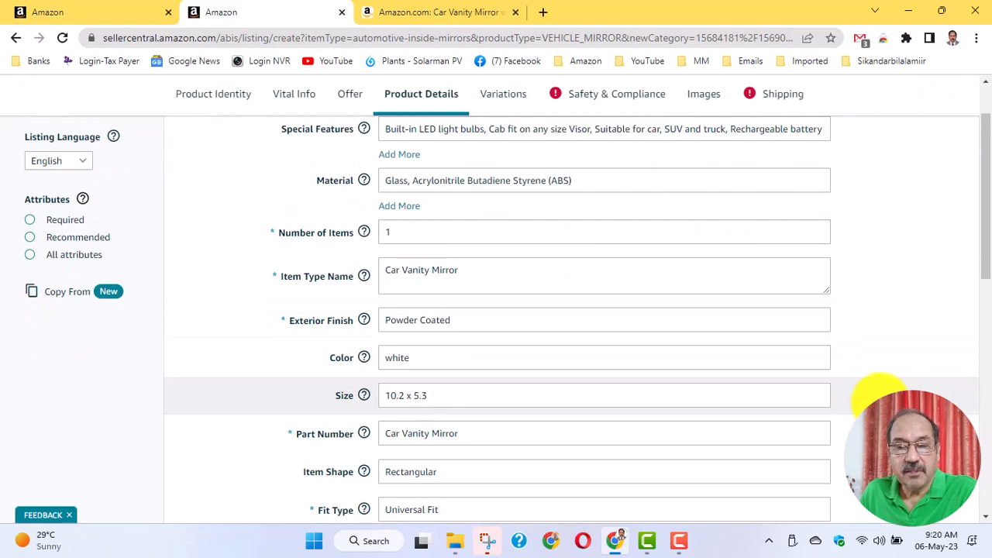
{"action": "scroll", "coordinate": [880, 394], "scroll_direction": "up", "scroll_amount": 1}
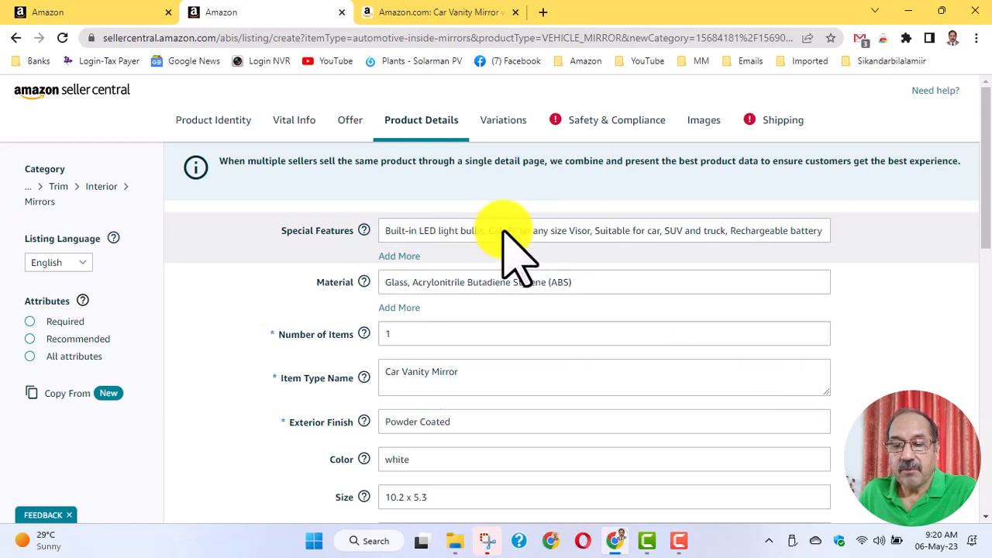
Step: Correct the Special Features text so that its second phrase reads "Can fit on any size Visor"
{"action": "left_click", "coordinate": [503, 232]}
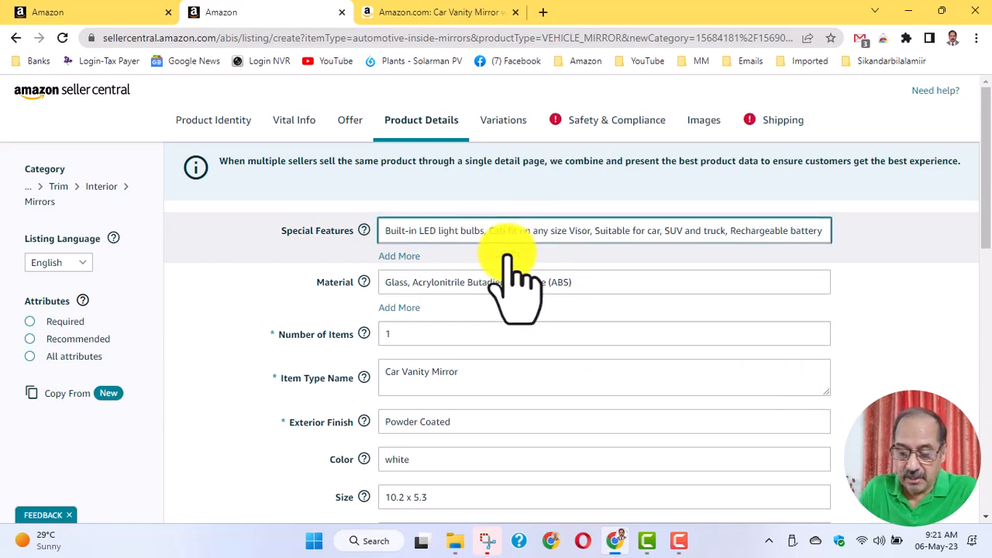
{"action": "key", "text": "BackSpace"}
{"action": "type", "text": "r"}
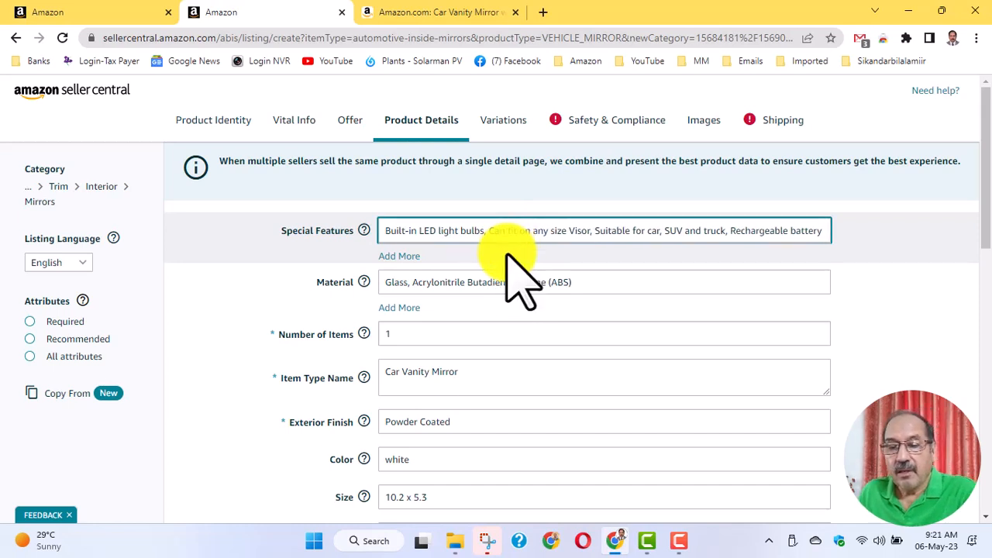
{"action": "key", "text": "BackSpace"}
{"action": "type", "text": "n"}
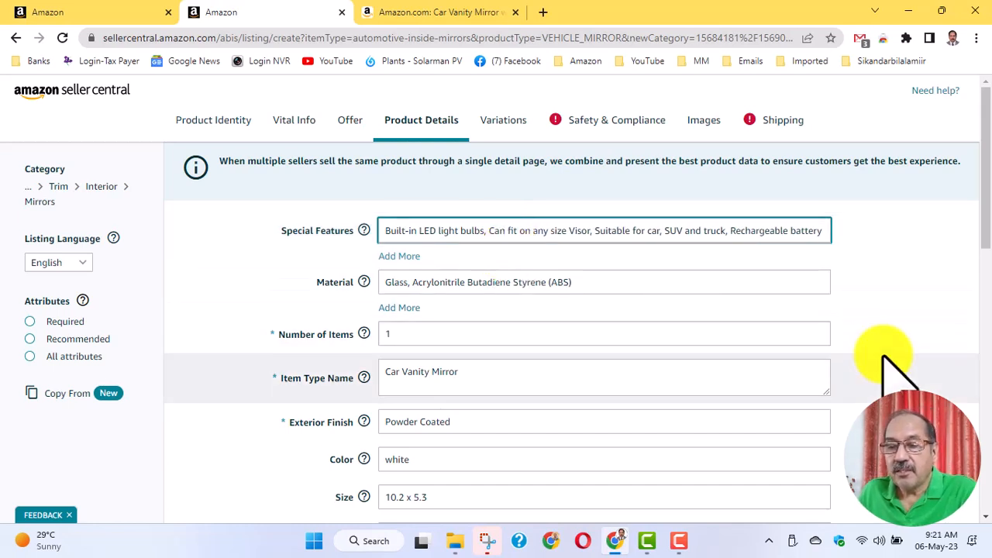
{"action": "key", "text": "BackSpace"}
{"action": "type", "text": "n"}
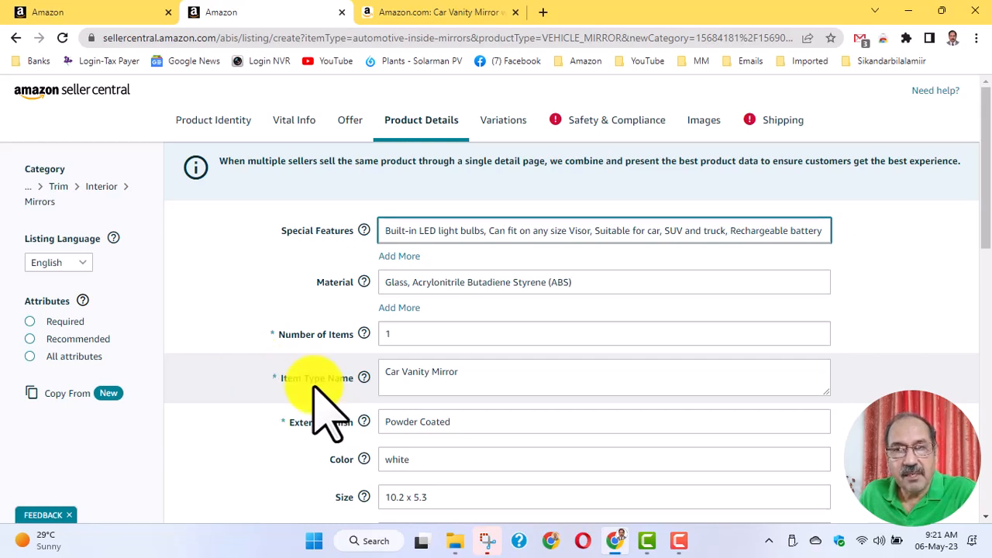
Step: Clear the Item Type Name to examine its example text, and restore the entry Car Vanity Mirror
{"action": "mouse_move", "coordinate": [364, 378]}
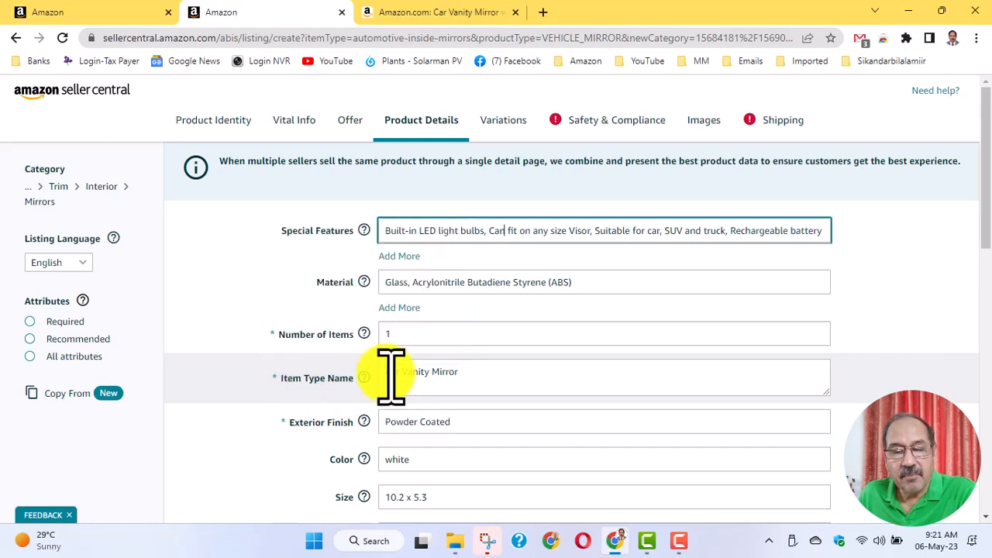
{"action": "left_click_drag", "start_coordinate": [391, 377], "coordinate": [472, 380]}
{"action": "key", "text": "ctrl+c"}
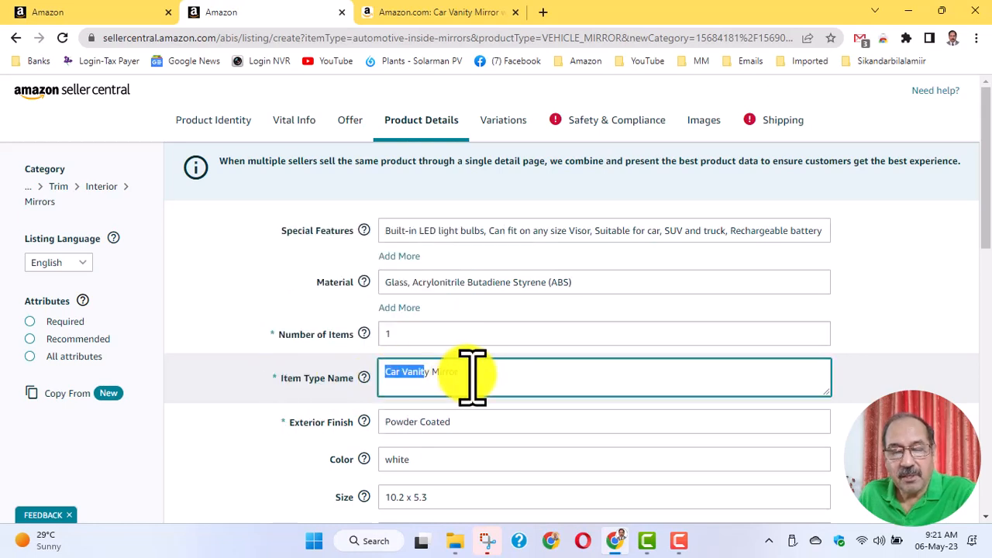
{"action": "key", "text": "BackSpace"}
{"action": "mouse_move", "coordinate": [364, 377]}
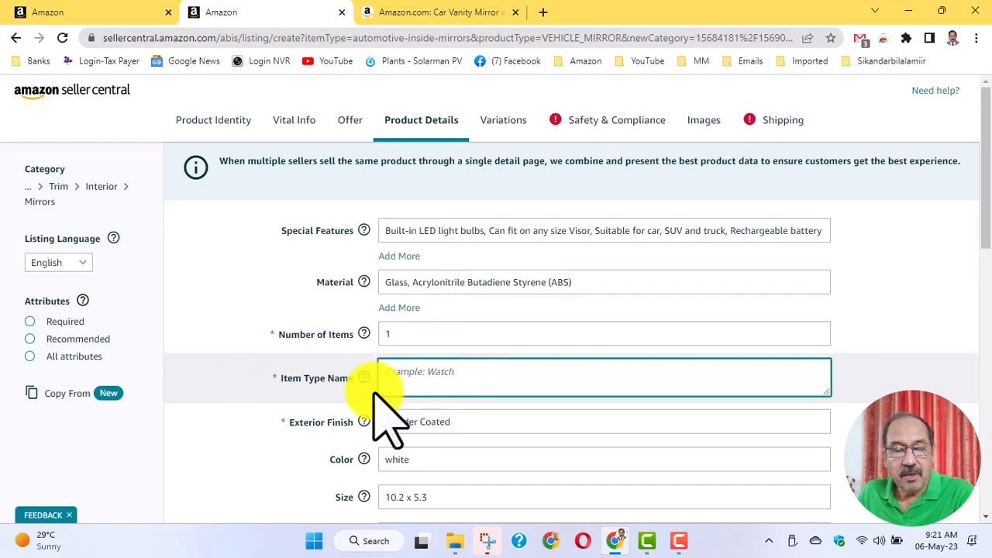
{"action": "left_click", "coordinate": [372, 391]}
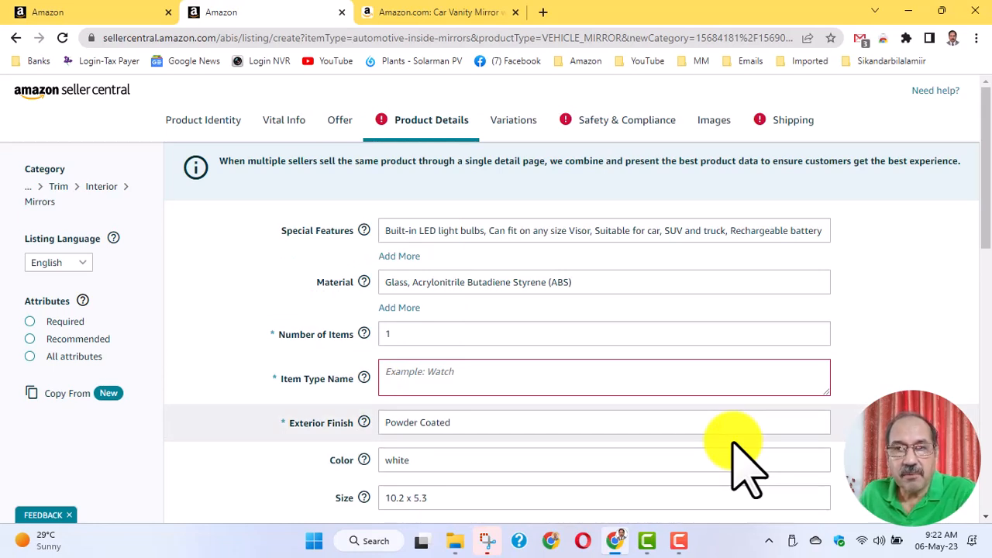
{"action": "left_click", "coordinate": [404, 378]}
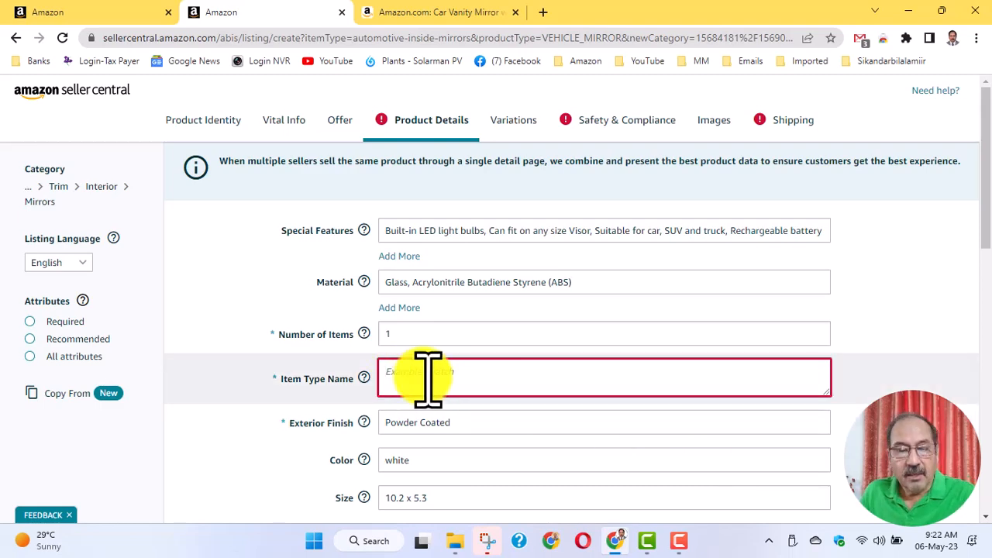
{"action": "key", "text": "ctrl+v"}
Step: Set the product's Size to 10.2 cm x 5.3 cm
{"action": "scroll", "coordinate": [429, 388], "scroll_direction": "down", "scroll_amount": 2}
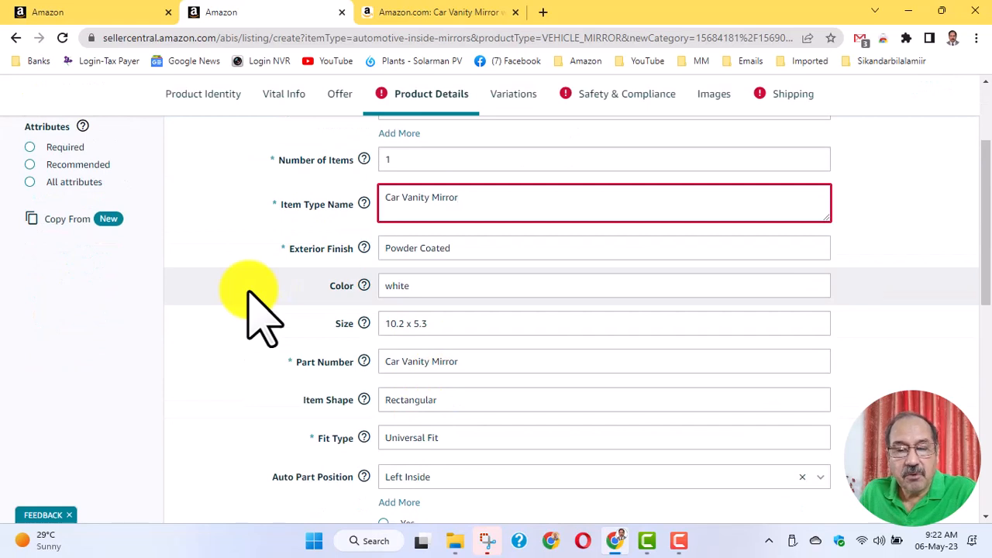
{"action": "left_click", "coordinate": [316, 325]}
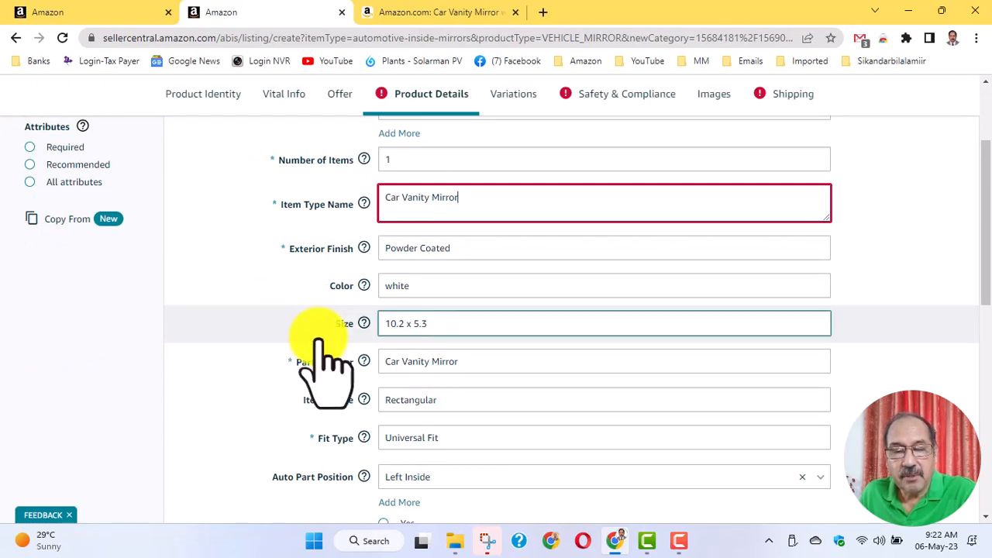
{"action": "left_click", "coordinate": [411, 326]}
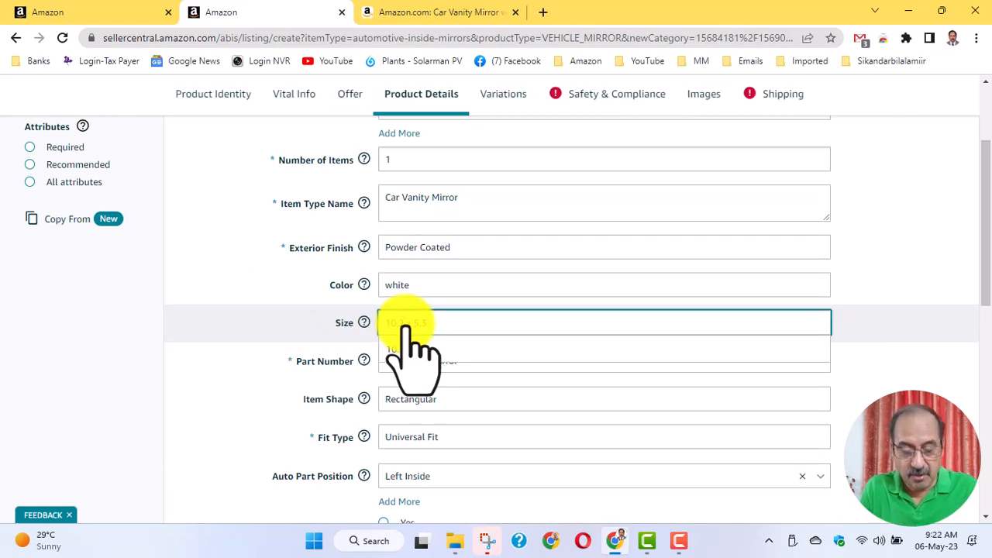
{"action": "left_click", "coordinate": [409, 347]}
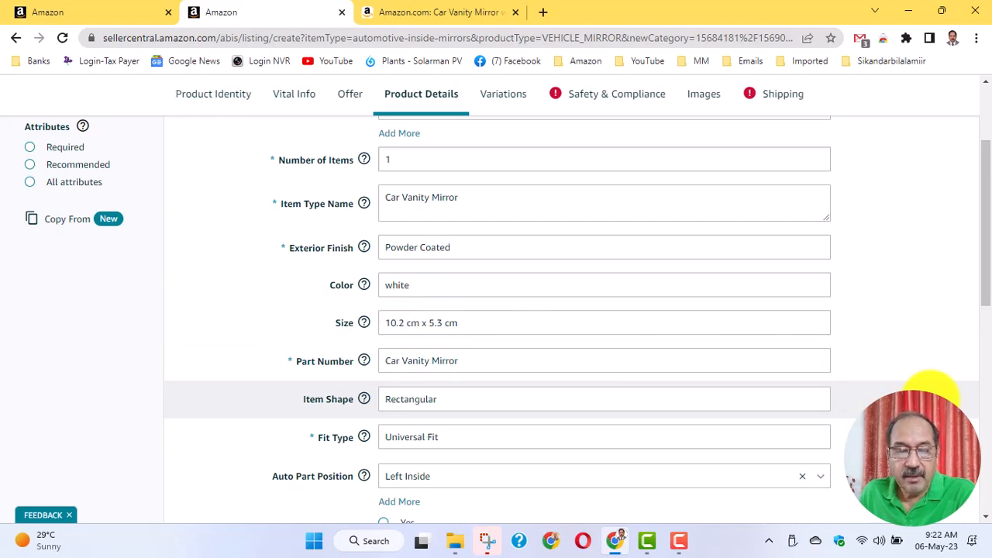
Step: Choose Left Inside as the Auto Part Position
{"action": "scroll", "coordinate": [574, 318], "scroll_direction": "down", "scroll_amount": 2}
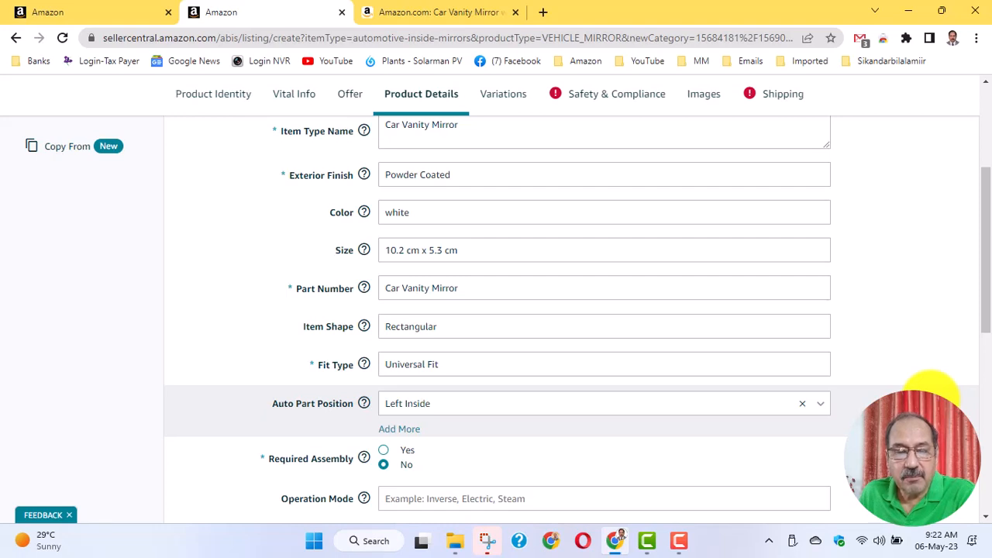
{"action": "left_click", "coordinate": [817, 406]}
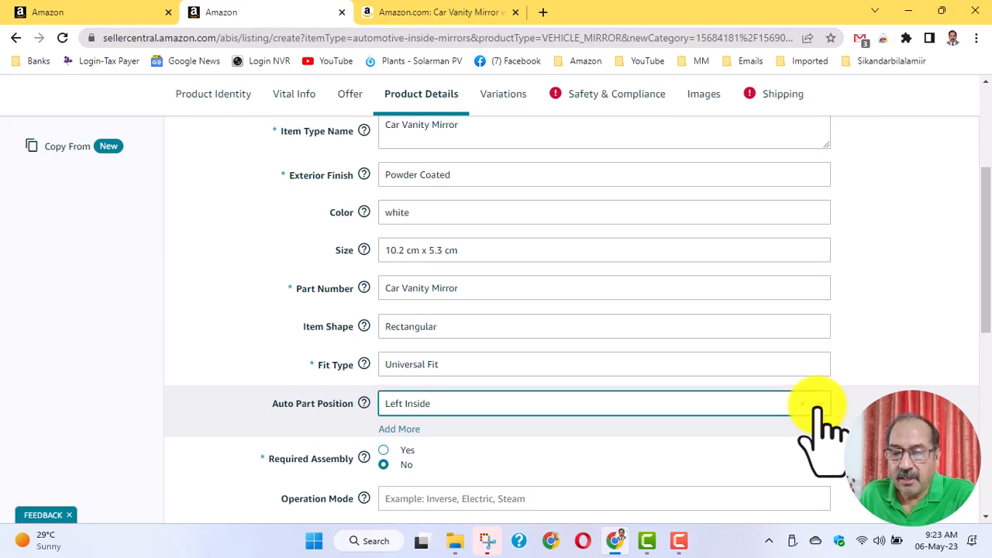
{"action": "left_click", "coordinate": [817, 405]}
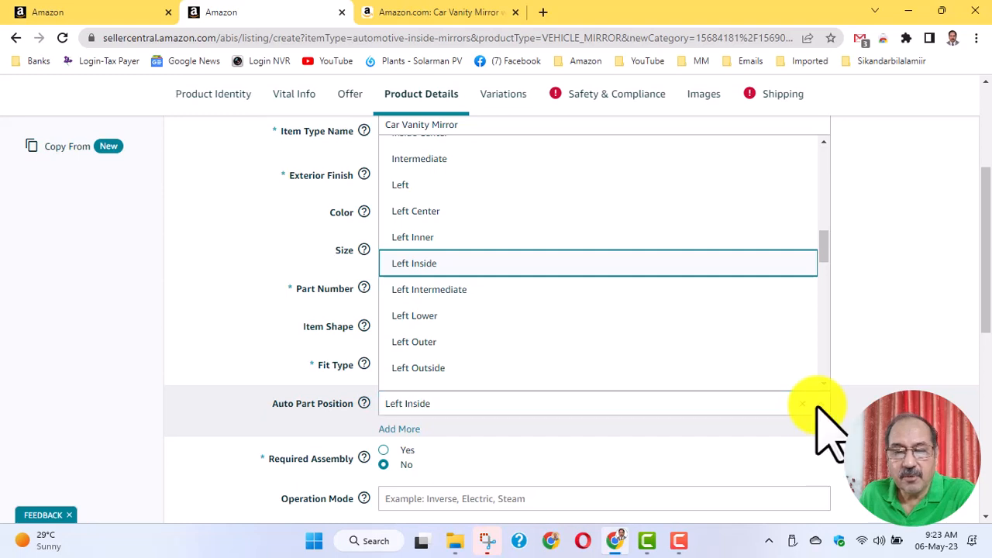
{"action": "left_click", "coordinate": [453, 264]}
Step: Look over the remaining product details and choose Style as the variation type in the Variations section
{"action": "scroll", "coordinate": [573, 310], "scroll_direction": "down", "scroll_amount": 2}
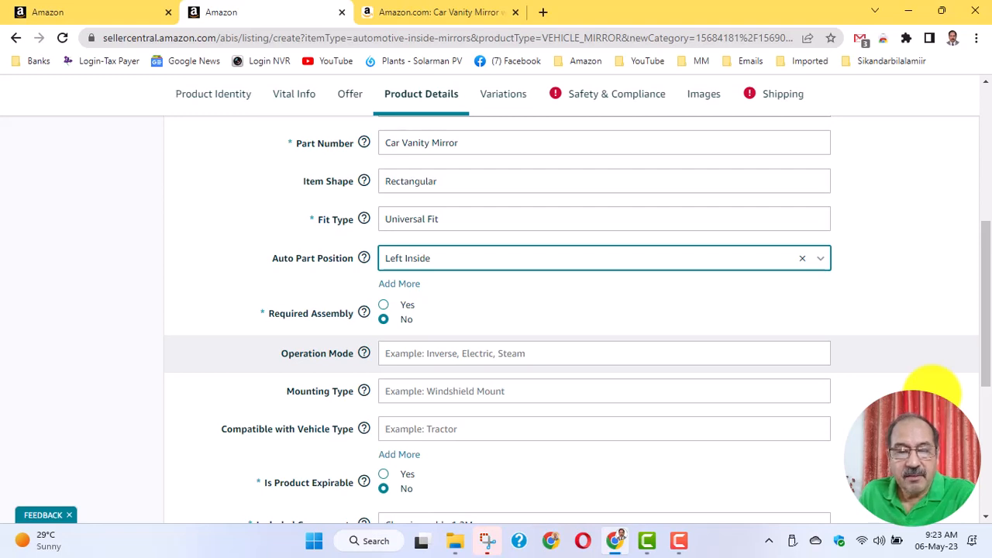
{"action": "mouse_move", "coordinate": [364, 355]}
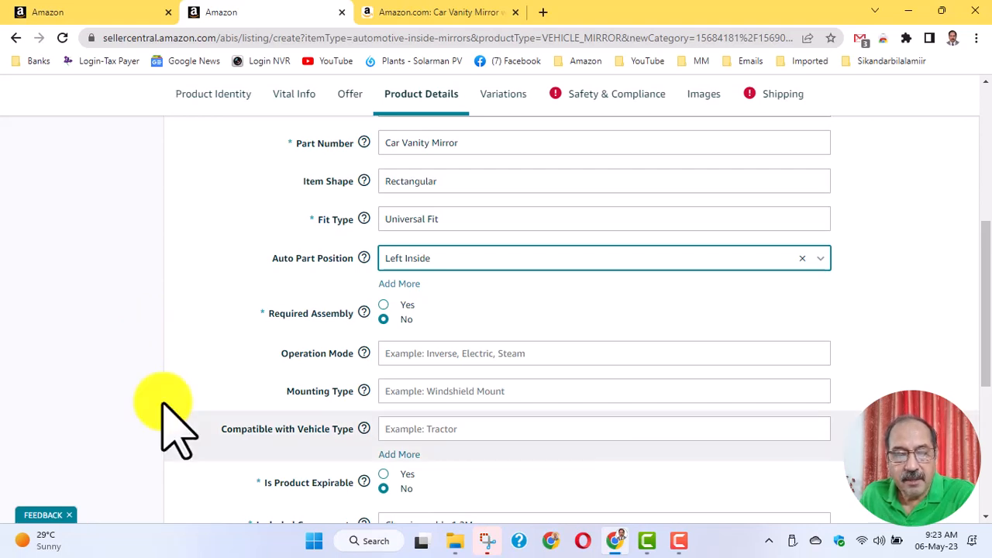
{"action": "scroll", "coordinate": [161, 398], "scroll_direction": "down", "scroll_amount": 1}
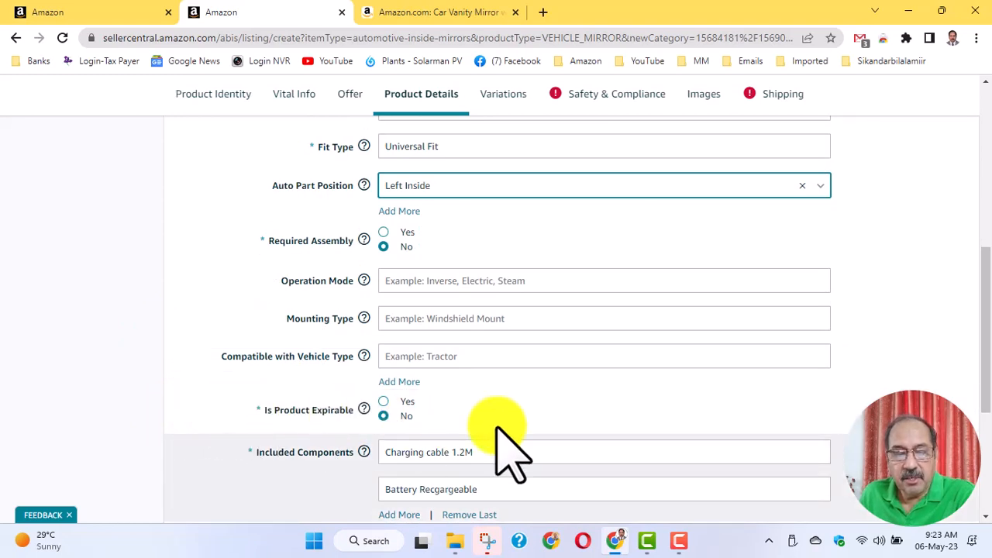
{"action": "scroll", "coordinate": [846, 488], "scroll_direction": "down", "scroll_amount": 2}
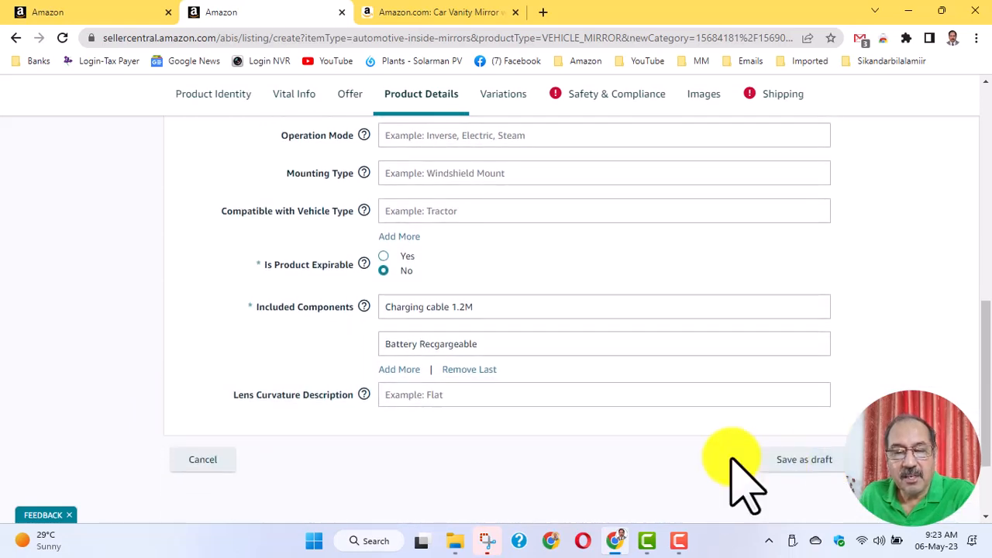
{"action": "mouse_move", "coordinate": [364, 307]}
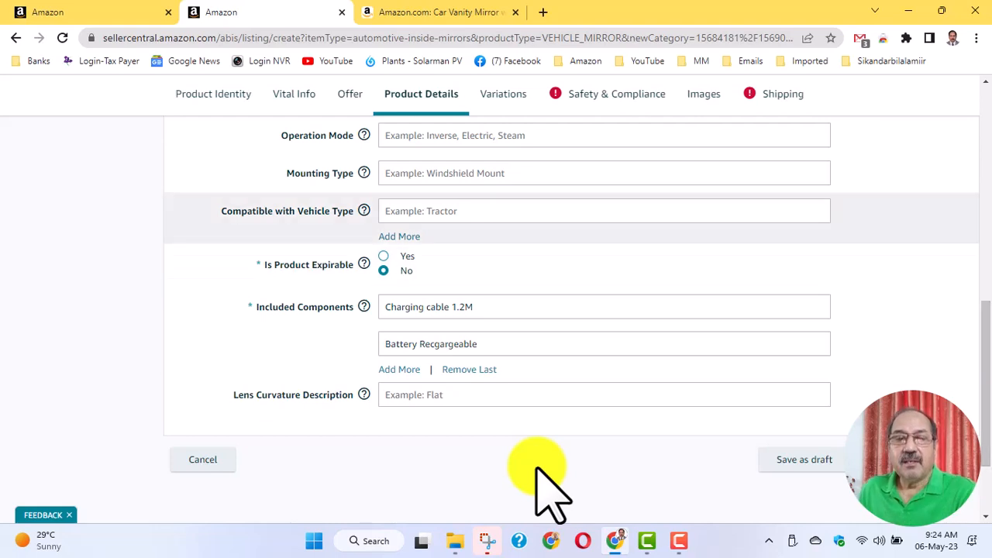
{"action": "left_click", "coordinate": [497, 96]}
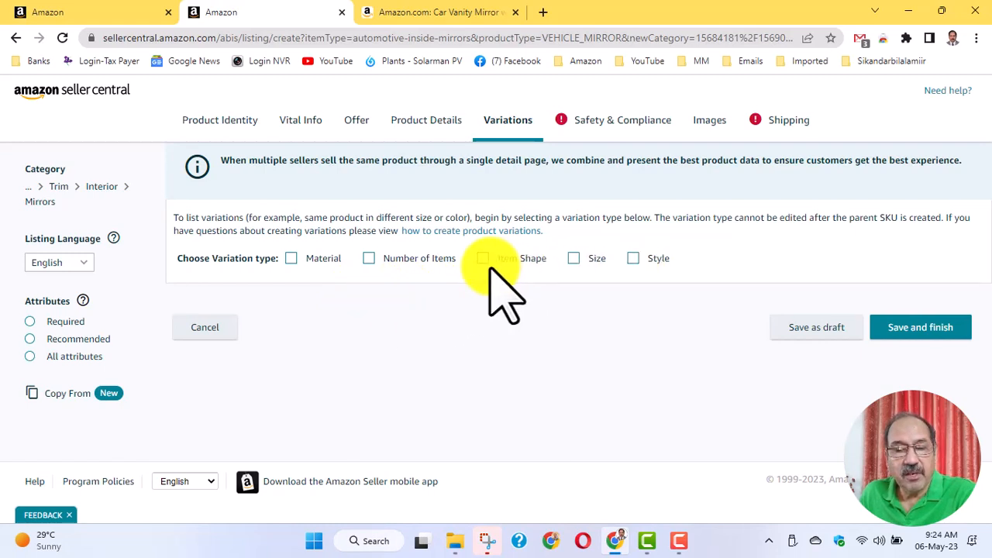
{"action": "left_click", "coordinate": [634, 258]}
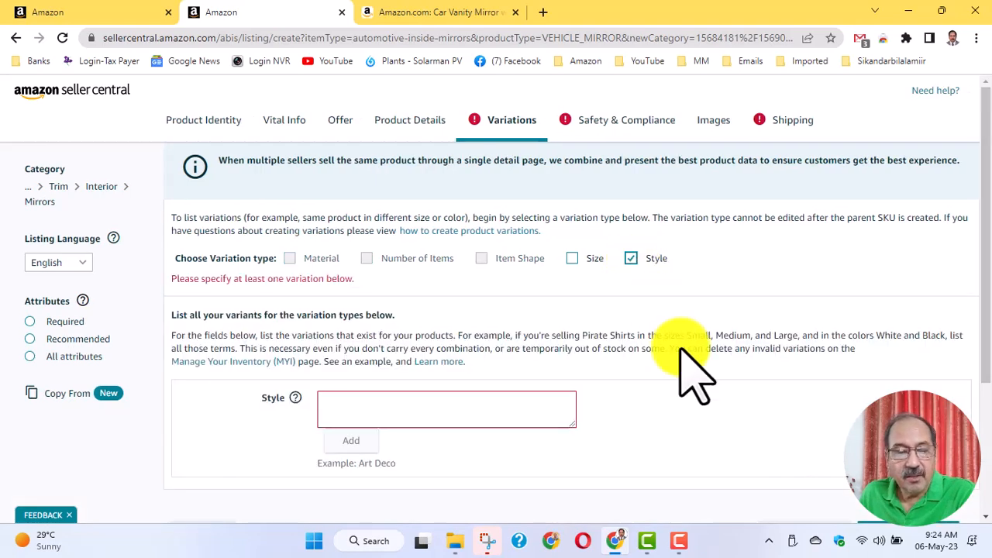
{"action": "scroll", "coordinate": [694, 376], "scroll_direction": "down", "scroll_amount": 1}
{"action": "scroll", "coordinate": [693, 376], "scroll_direction": "down", "scroll_amount": 2}
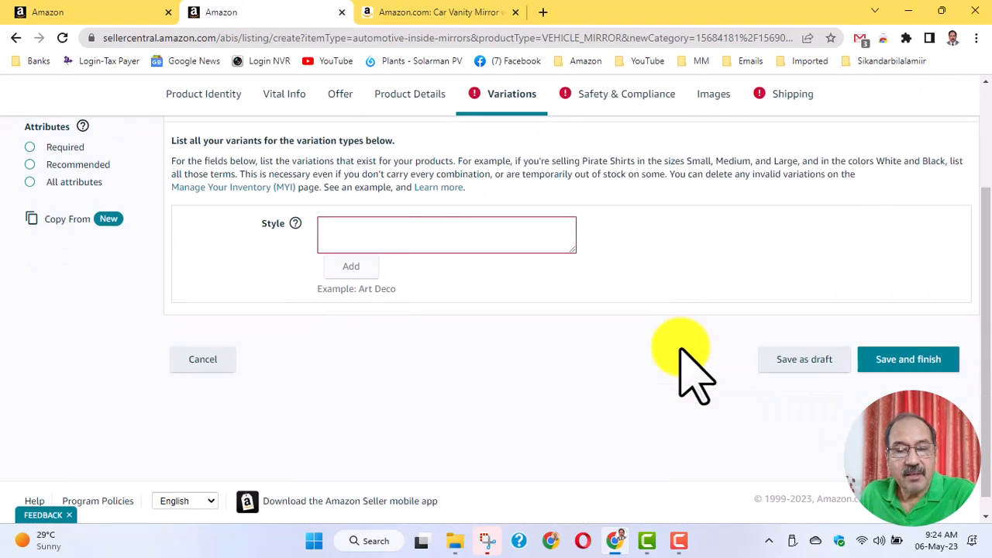
Step: Add White Clour as a Style variant in the Variations section
{"action": "left_click", "coordinate": [331, 233]}
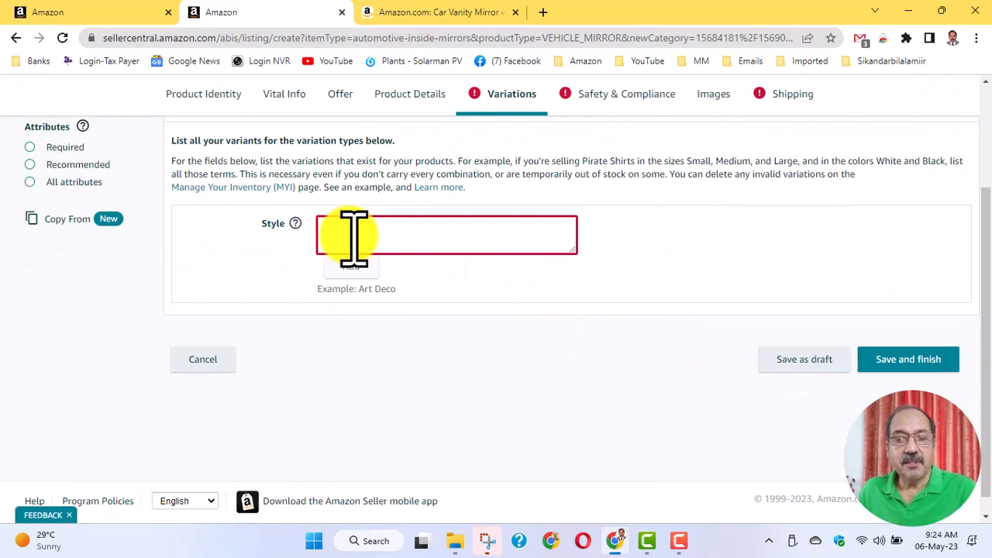
{"action": "type", "text": "W"}
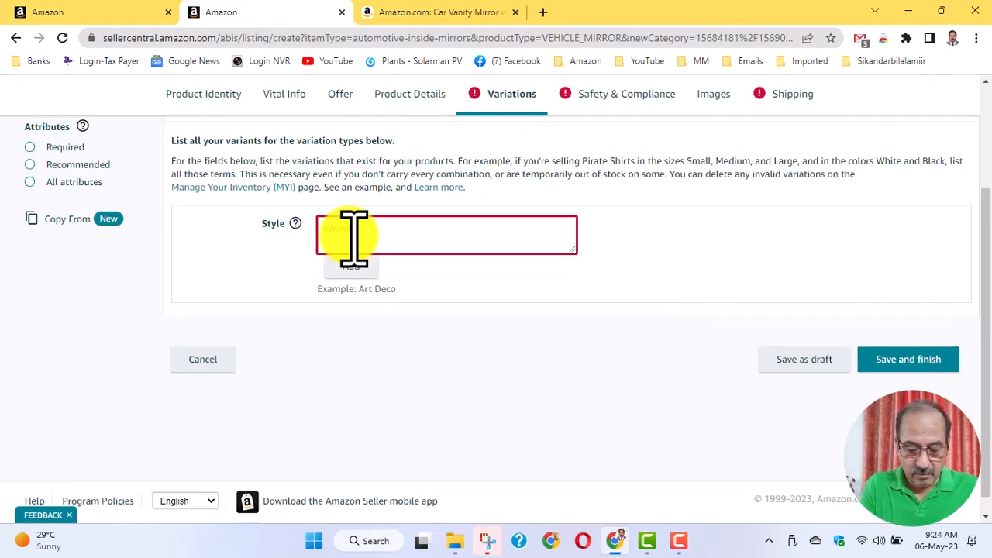
{"action": "type", "text": "hite color"}
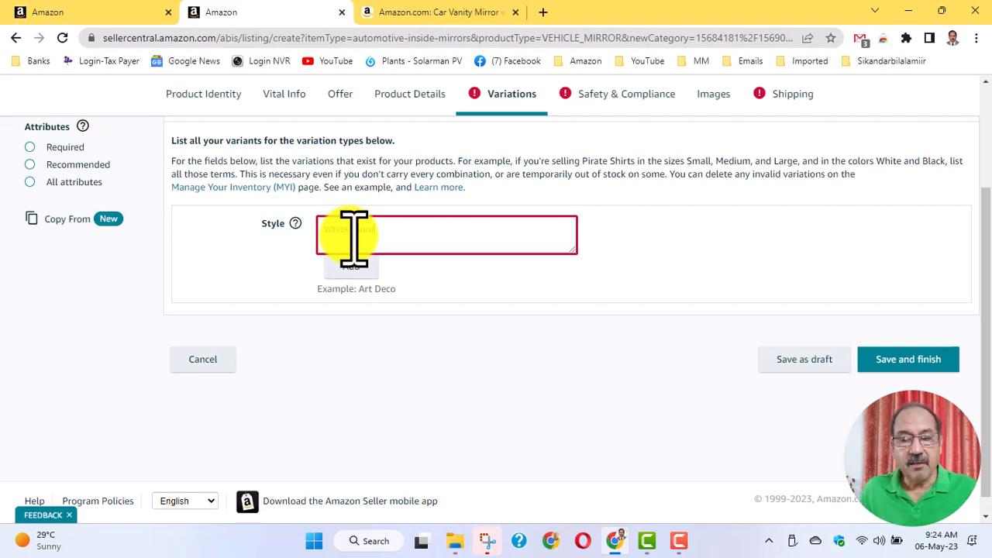
{"action": "left_click", "coordinate": [351, 267]}
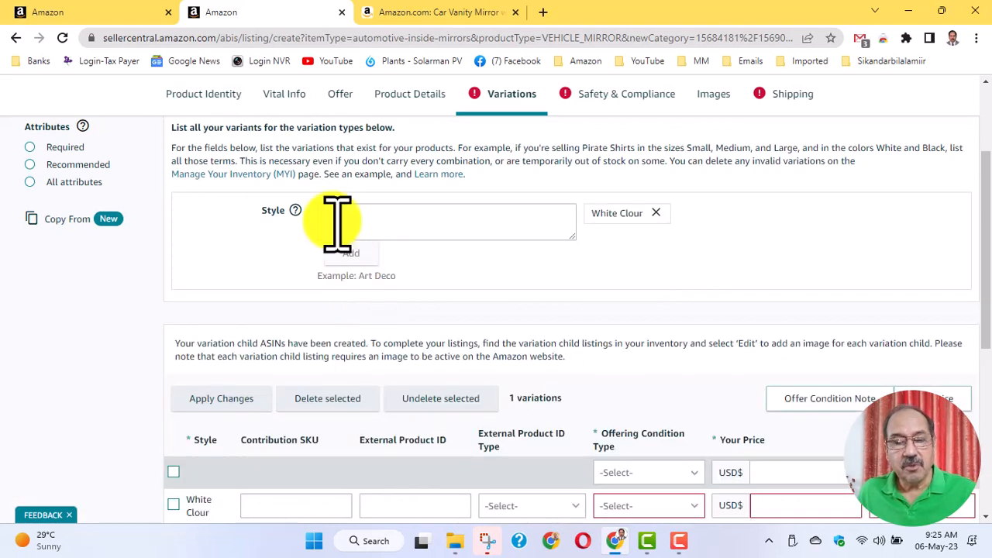
Step: Add Balck Colour as a second Style variant
{"action": "left_click", "coordinate": [338, 223]}
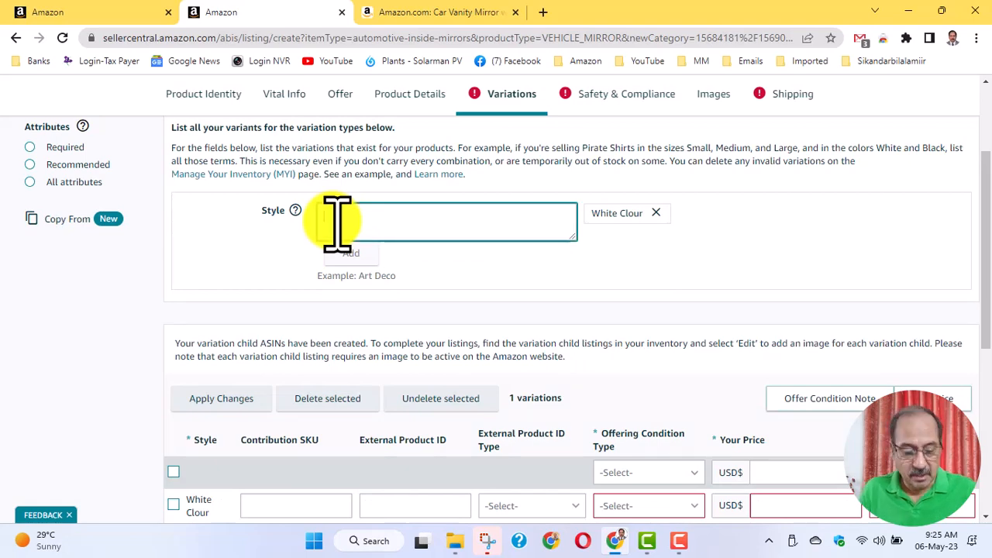
{"action": "type", "text": "Balck C"}
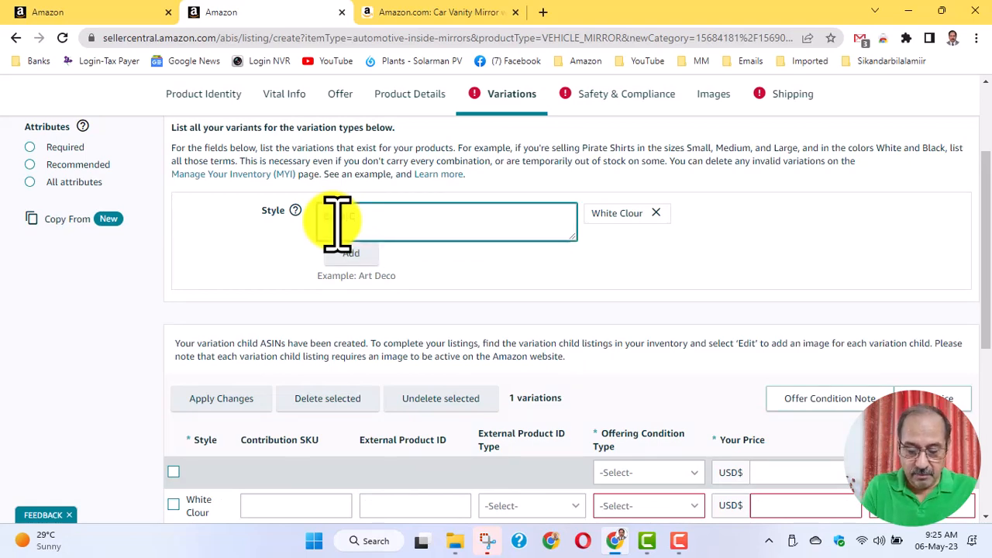
{"action": "type", "text": "olour"}
{"action": "left_click", "coordinate": [345, 249]}
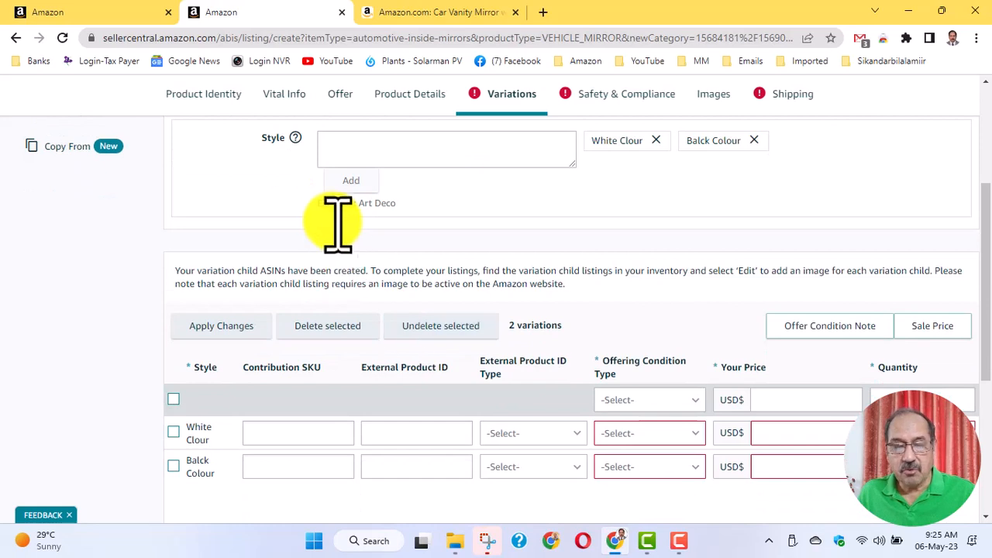
Step: Fill in the White Clour variation with Contribution SKU CarVisWhite, condition New, price USD 25 and quantity 100
{"action": "scroll", "coordinate": [504, 380], "scroll_direction": "down", "scroll_amount": 1}
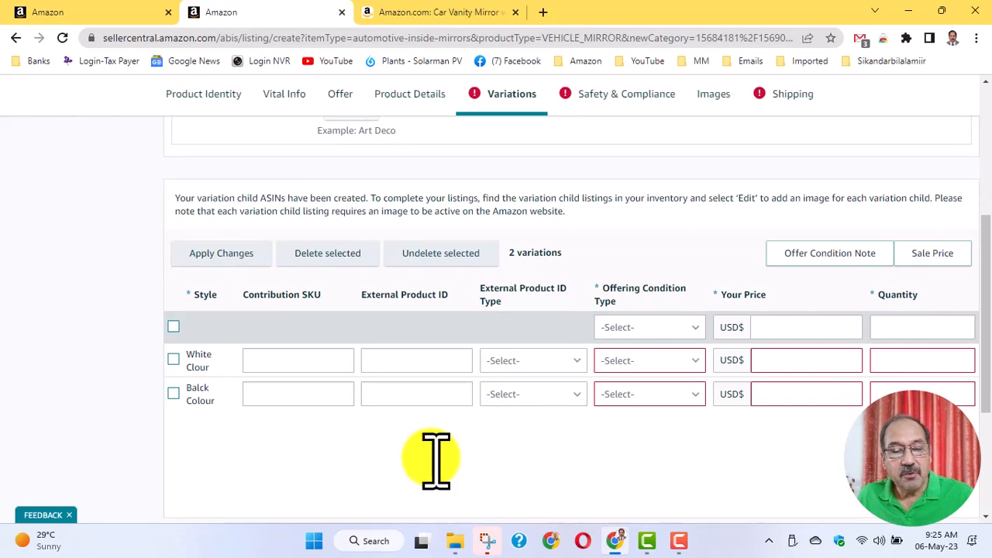
{"action": "left_click", "coordinate": [263, 360]}
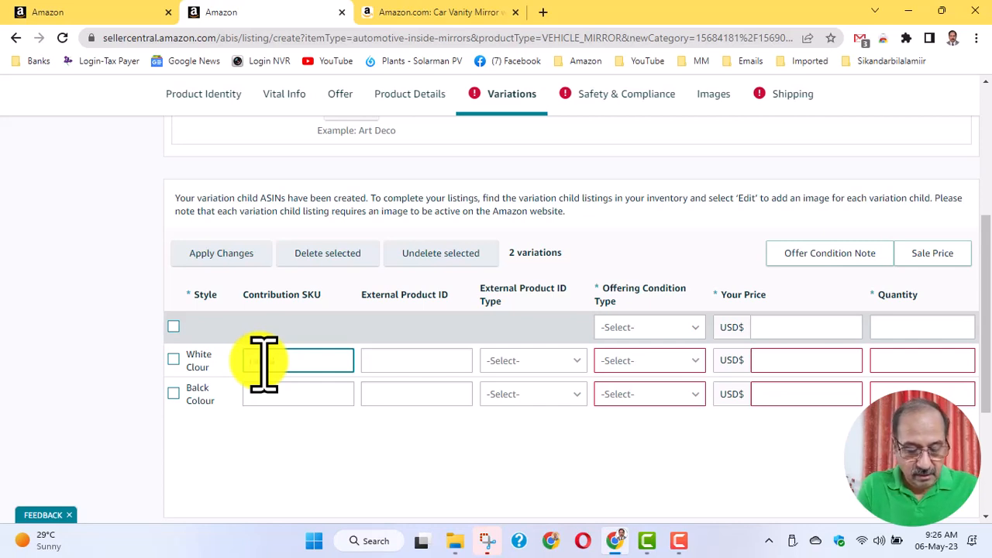
{"action": "type", "text": "ite"}
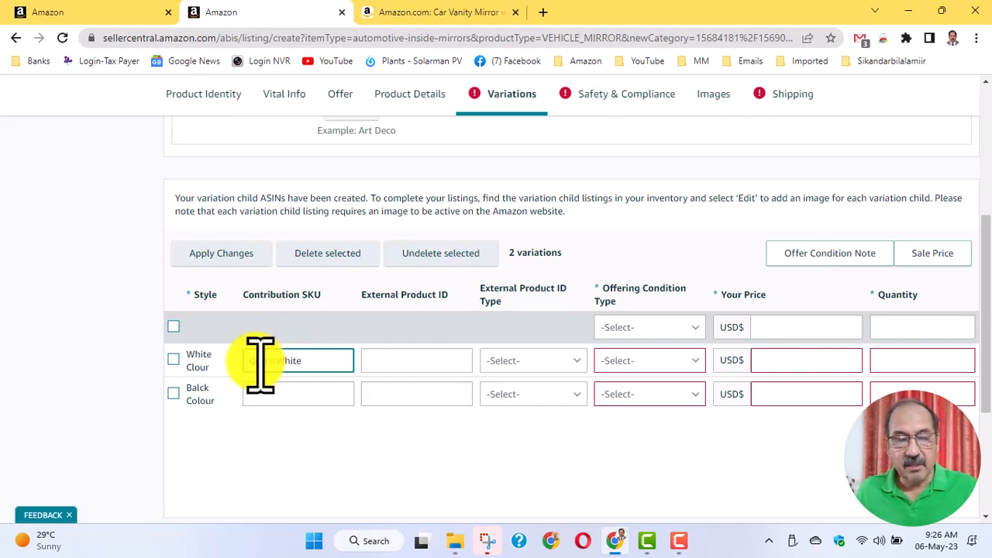
{"action": "left_click", "coordinate": [418, 364]}
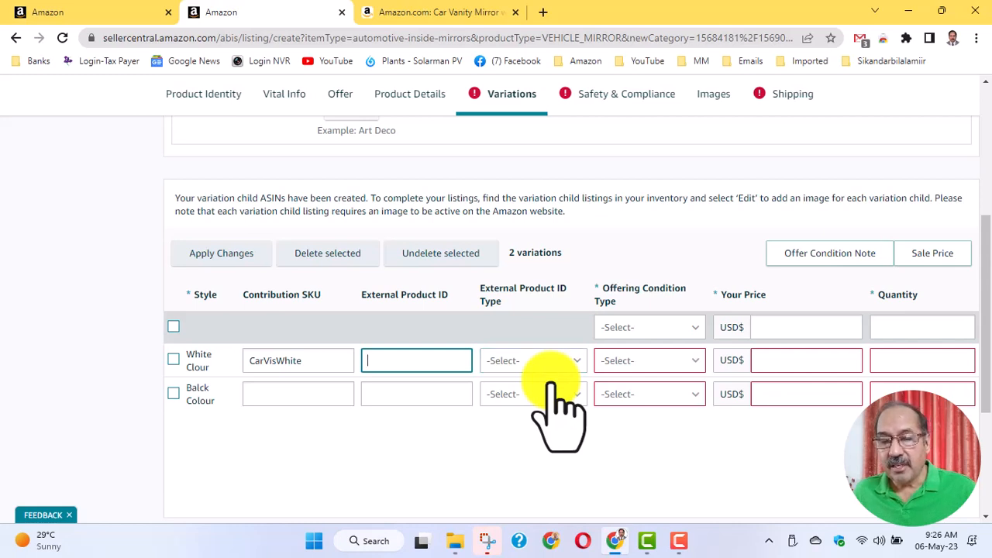
{"action": "left_click", "coordinate": [700, 363]}
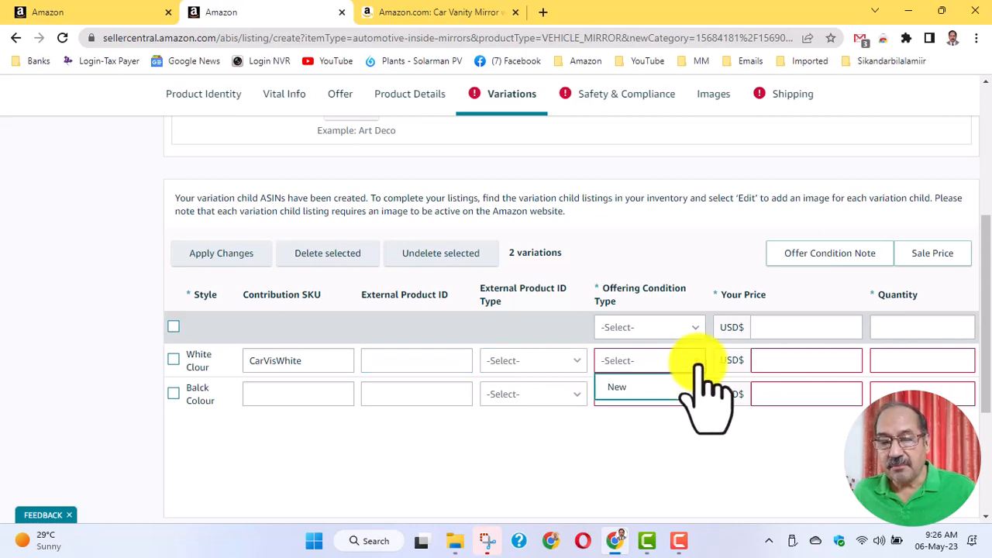
{"action": "left_click", "coordinate": [628, 386]}
{"action": "left_click", "coordinate": [775, 364]}
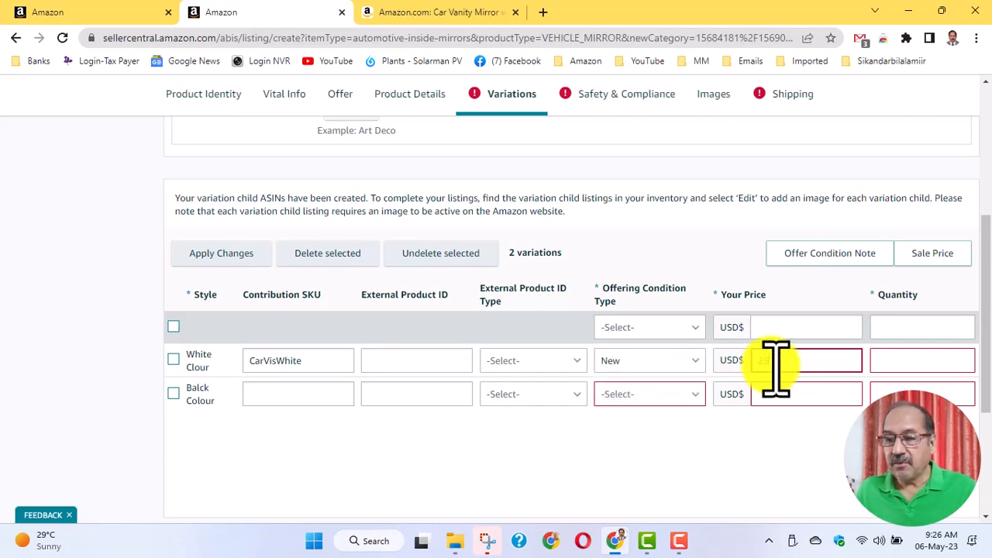
{"action": "type", "text": "25"}
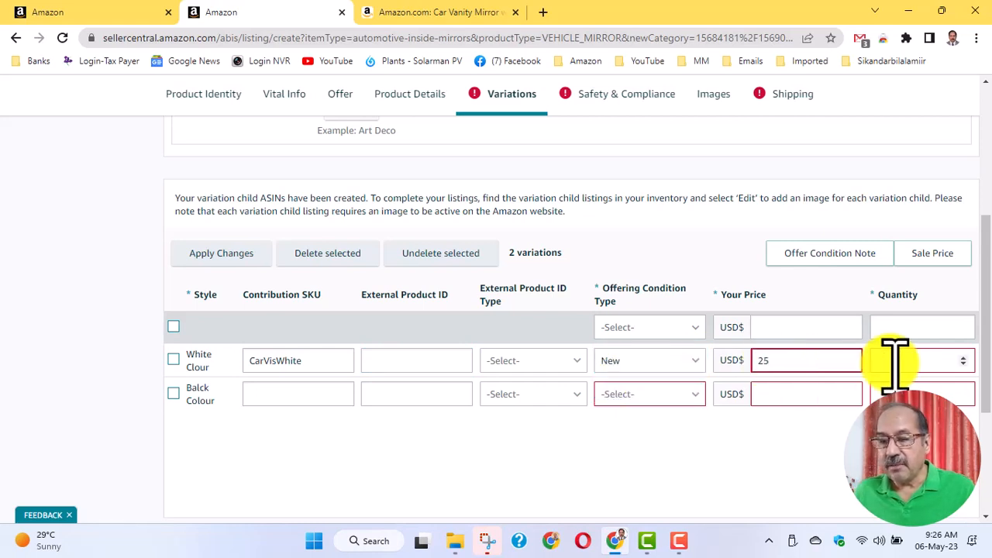
{"action": "left_click", "coordinate": [896, 362]}
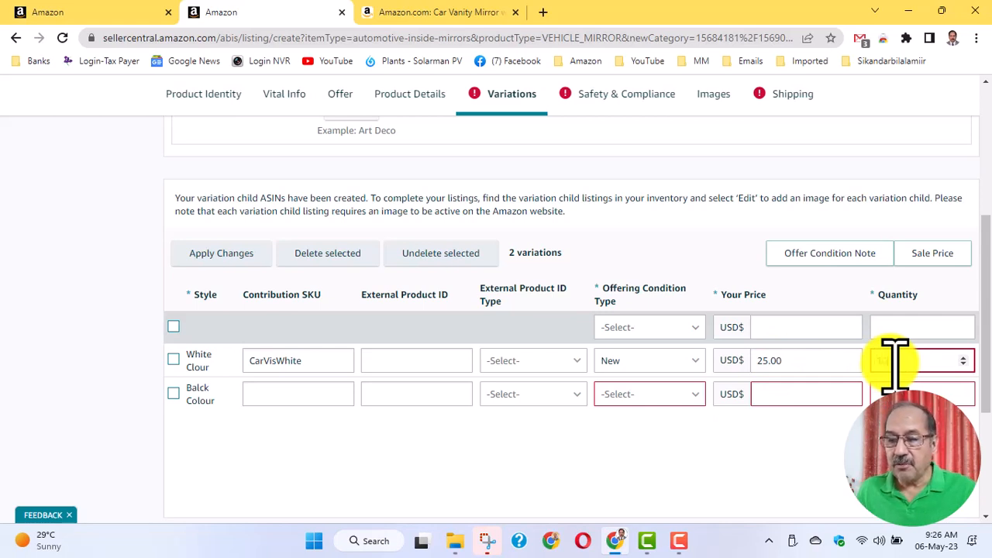
{"action": "type", "text": "100"}
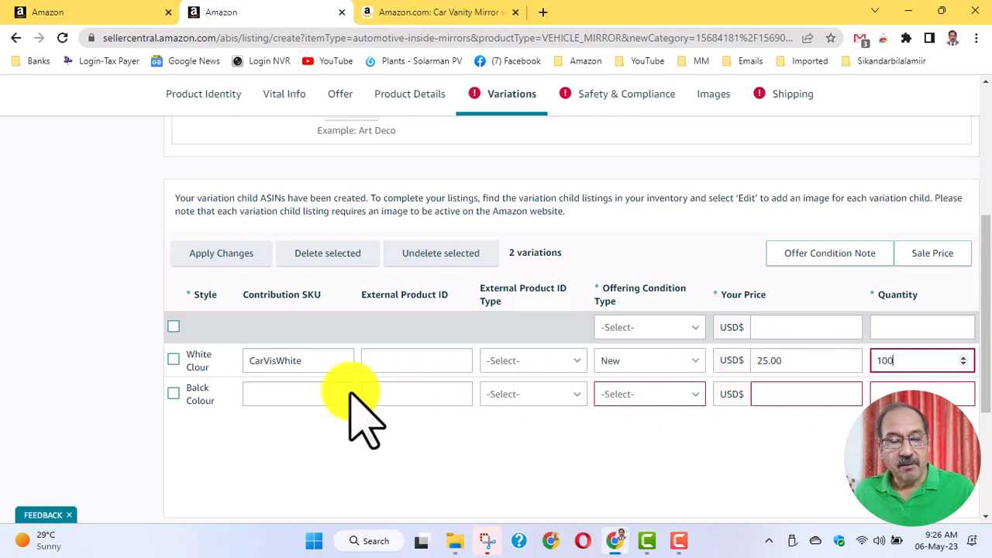
Step: Fill in the Balck Colour variation with Contribution SKU CarVisorBlack, condition New, price USD 25.00 and quantity 100
{"action": "left_click", "coordinate": [257, 396]}
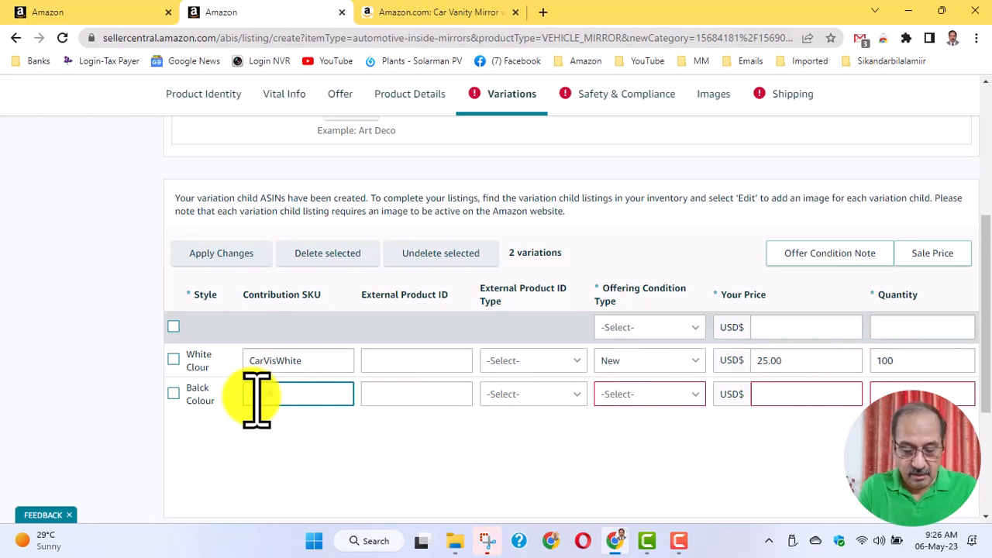
{"action": "type", "text": "CarVisorBla"}
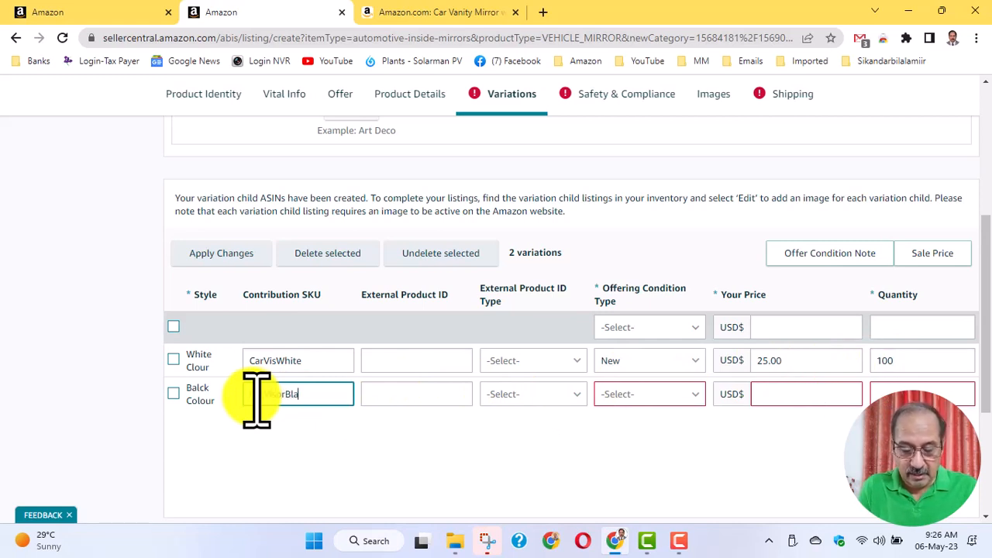
{"action": "type", "text": "ck"}
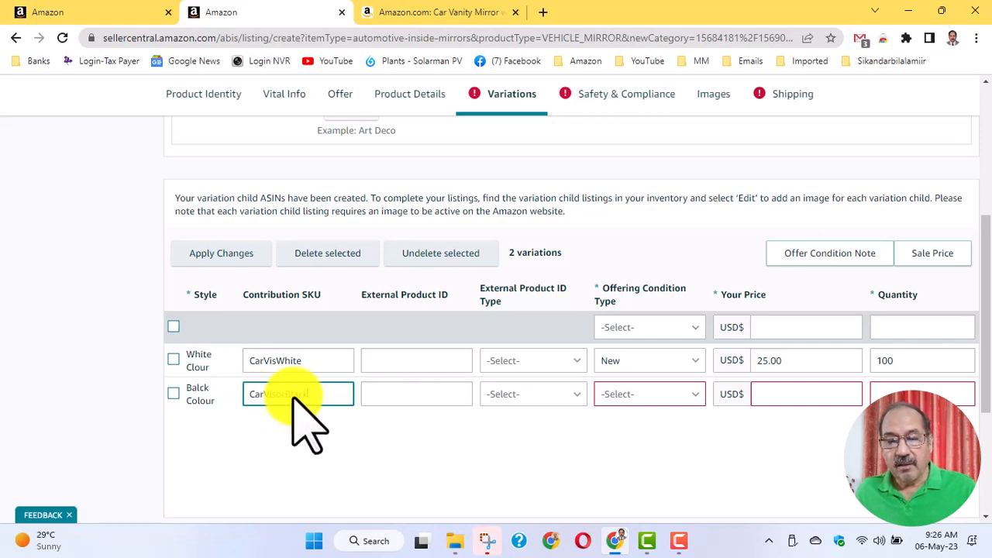
{"action": "left_click", "coordinate": [621, 395]}
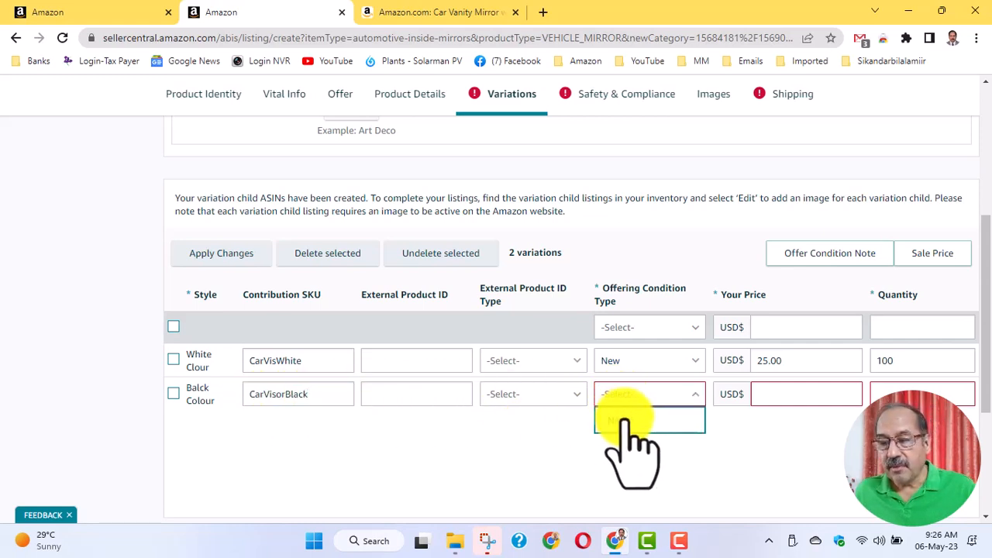
{"action": "left_click", "coordinate": [624, 425]}
{"action": "left_click", "coordinate": [775, 396]}
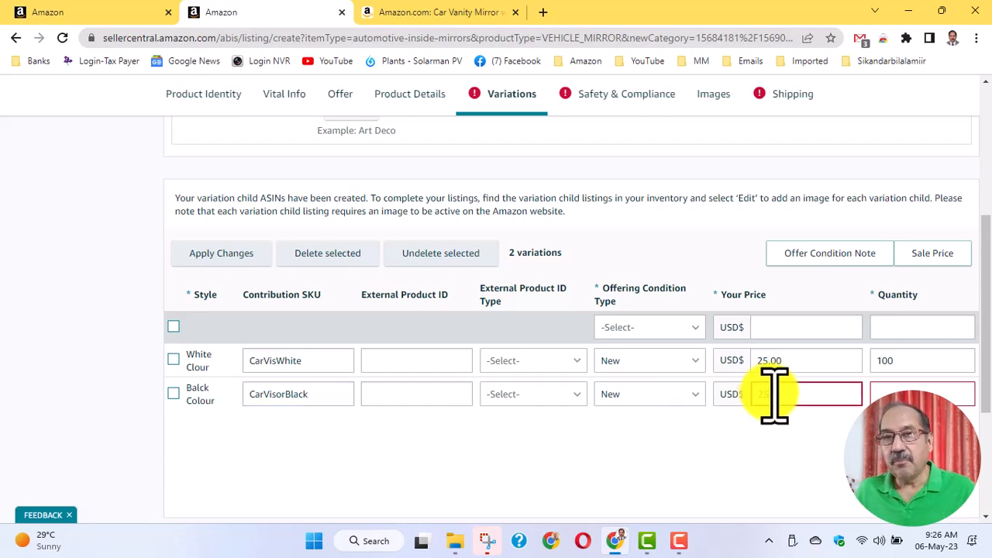
{"action": "type", "text": "25.00"}
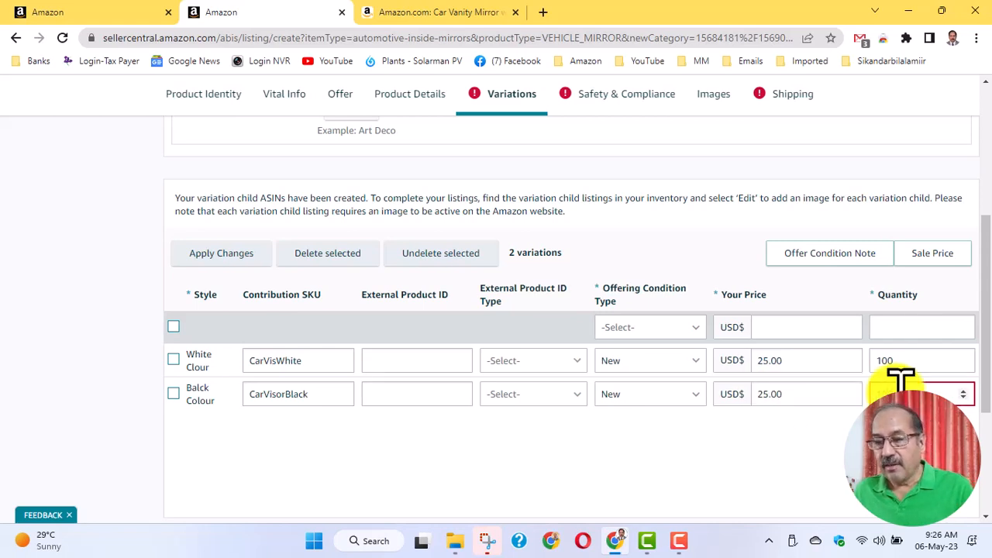
{"action": "type", "text": "100"}
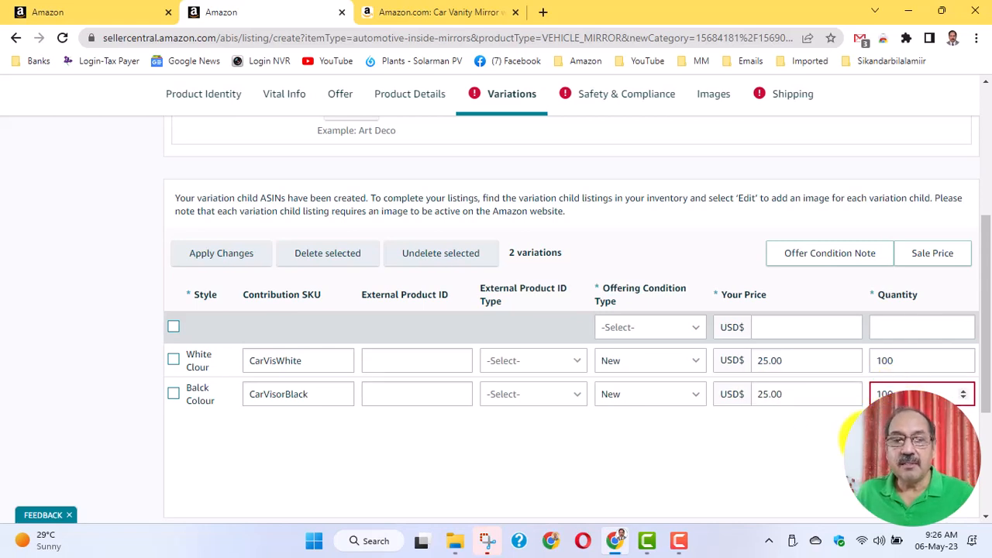
Step: Fill in the shared row above the two variations with condition New, price USD 25 and quantity 200
{"action": "scroll", "coordinate": [822, 473], "scroll_direction": "down", "scroll_amount": 1}
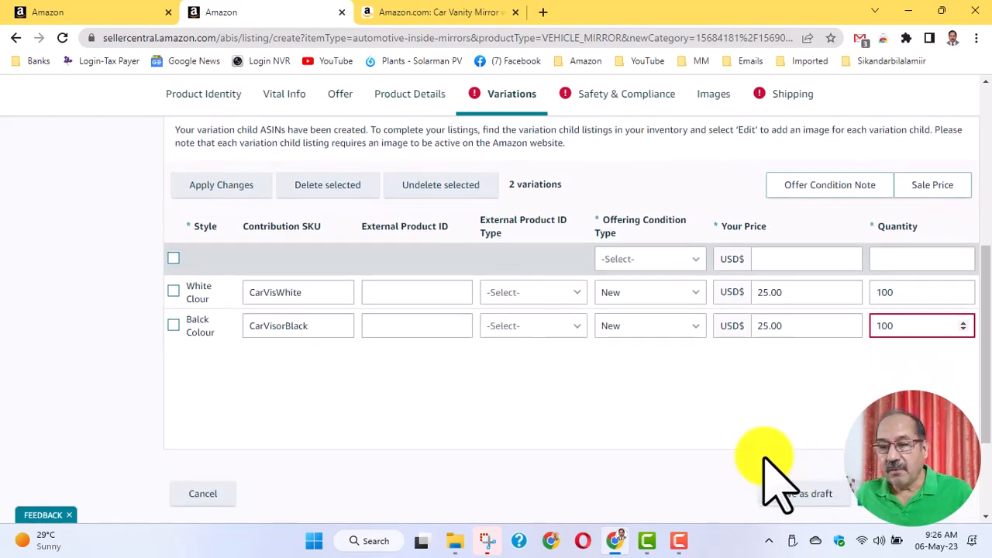
{"action": "scroll", "coordinate": [775, 474], "scroll_direction": "up", "scroll_amount": 1}
{"action": "left_click", "coordinate": [649, 328]}
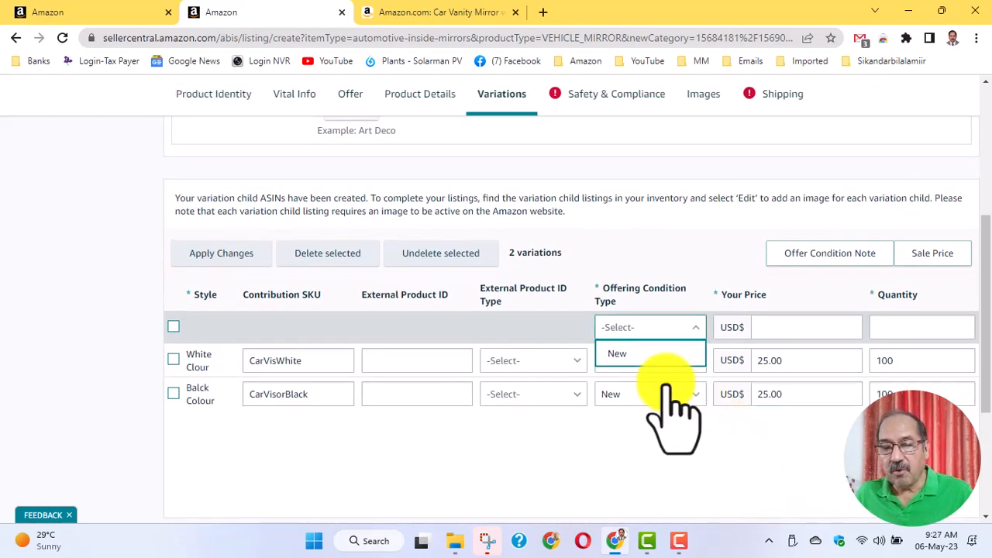
{"action": "left_click", "coordinate": [625, 354]}
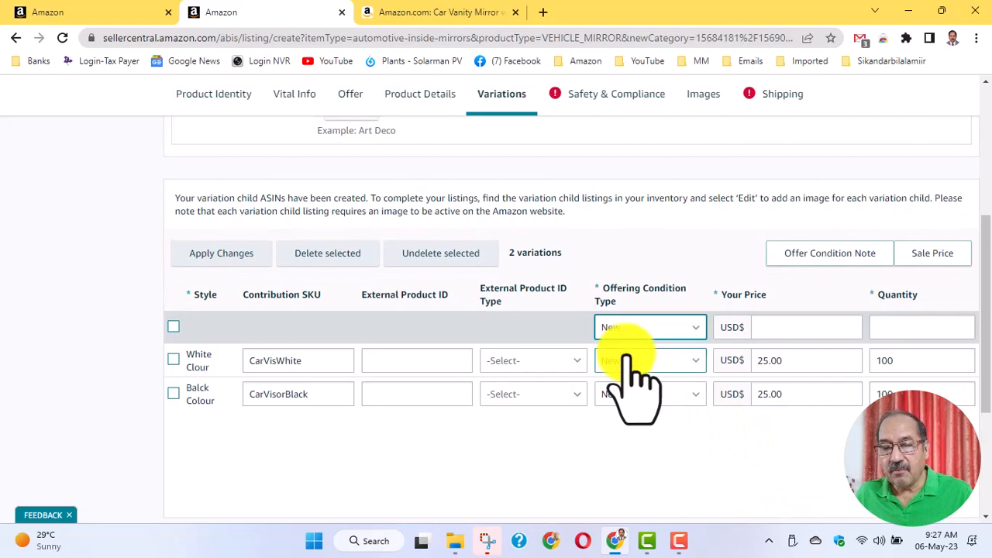
{"action": "left_click", "coordinate": [787, 329]}
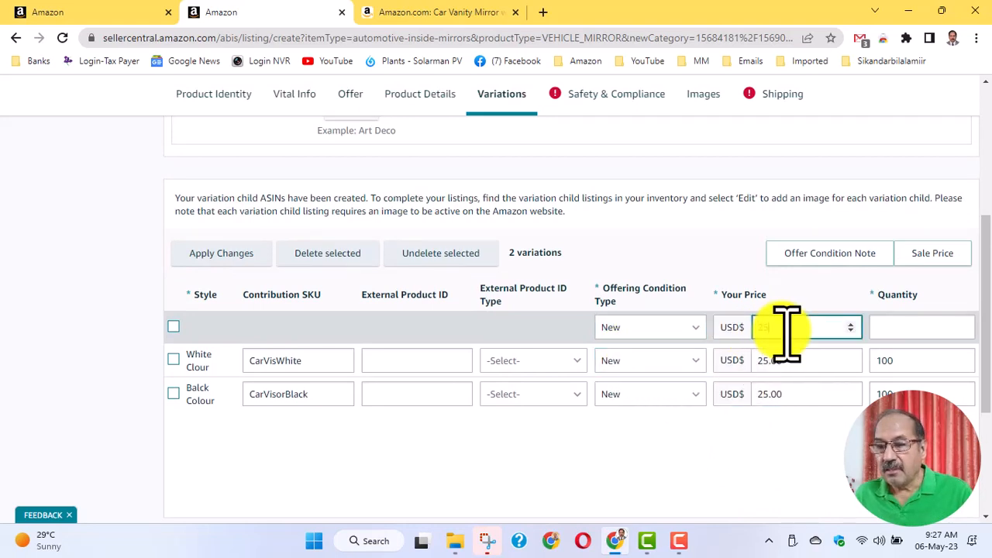
{"action": "left_click", "coordinate": [913, 327]}
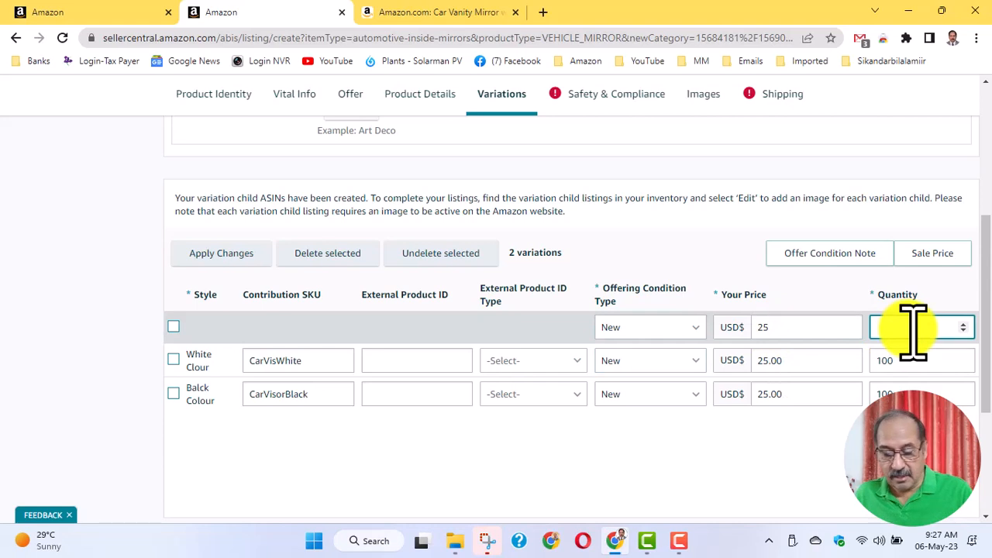
{"action": "type", "text": "200"}
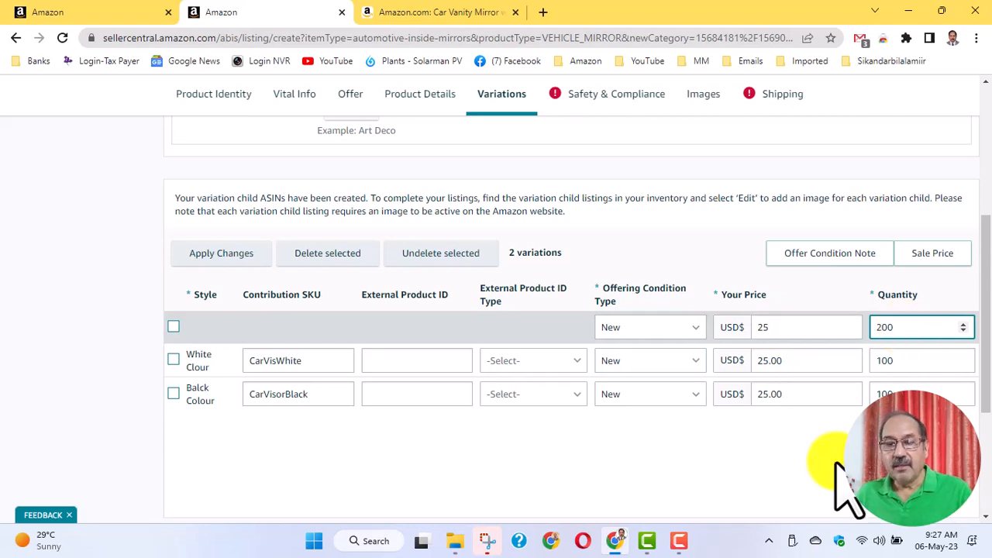
{"action": "left_click", "coordinate": [836, 465]}
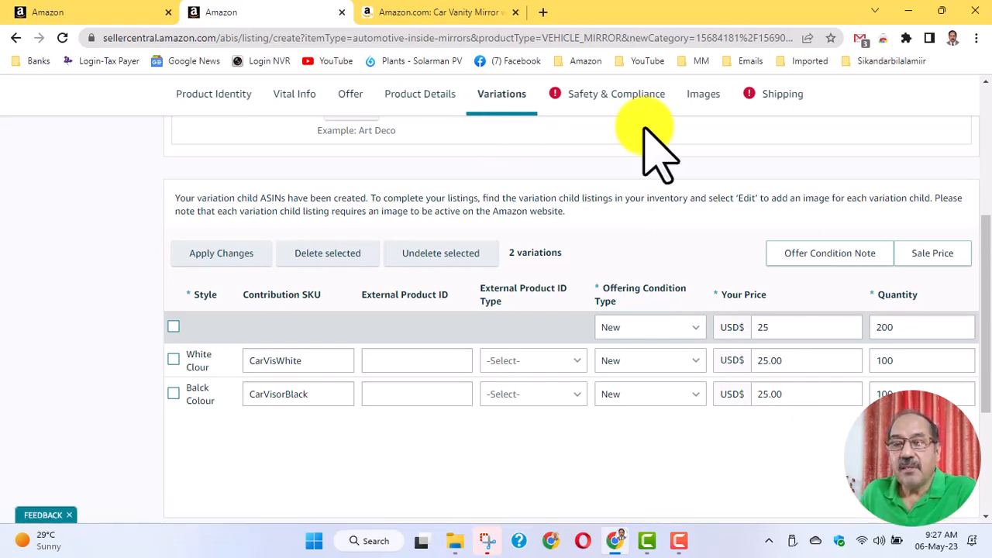
Step: In the Safety & Compliance section, set the Country/Region of Origin to China and the Warranty Description to Warranty within 3 months
{"action": "left_click", "coordinate": [603, 99]}
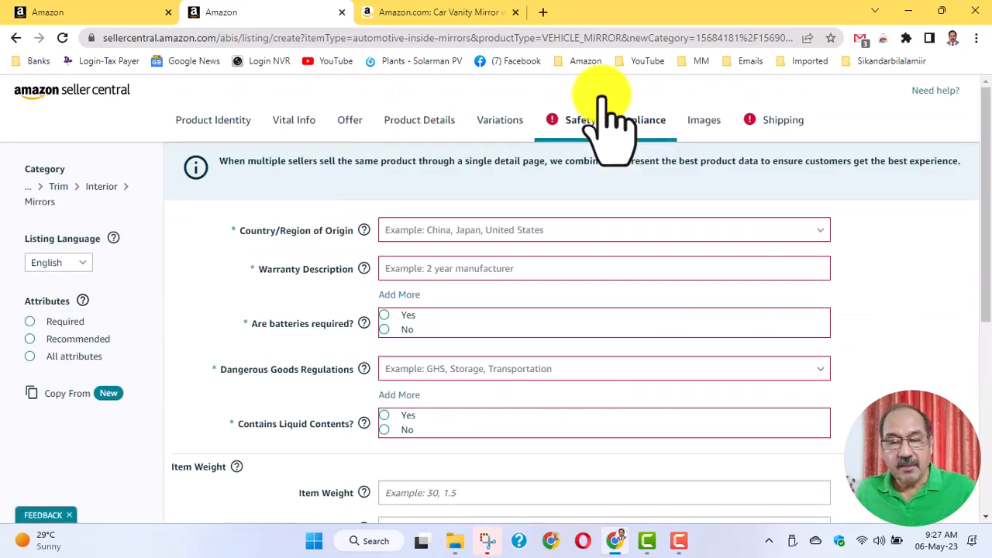
{"action": "scroll", "coordinate": [599, 322], "scroll_direction": "down", "scroll_amount": 3}
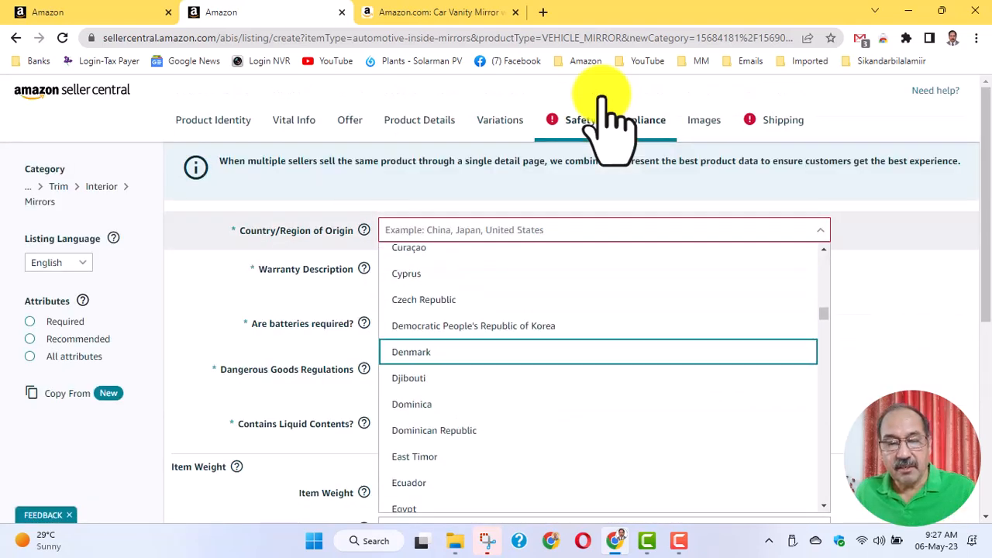
{"action": "scroll", "coordinate": [599, 352], "scroll_direction": "up", "scroll_amount": 2}
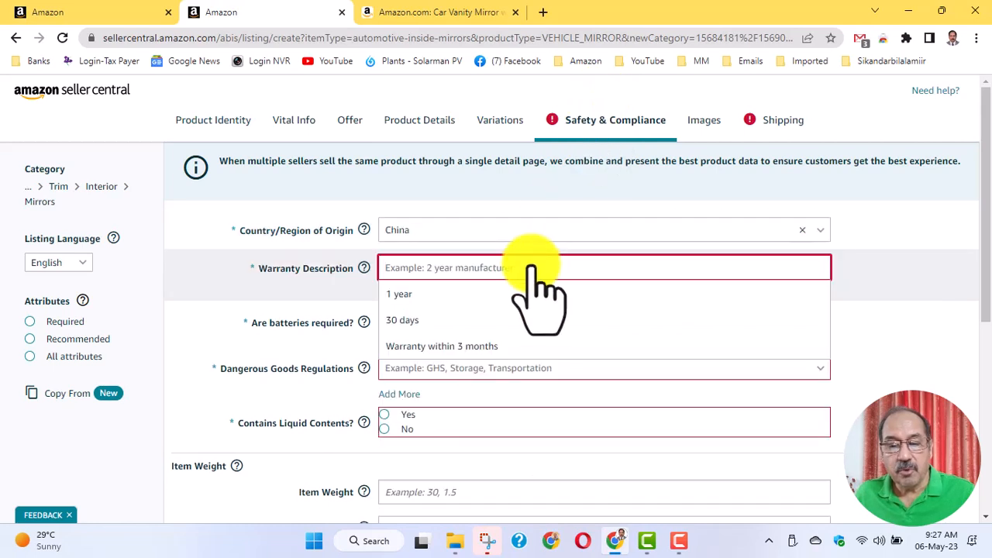
{"action": "key", "text": "Down"}
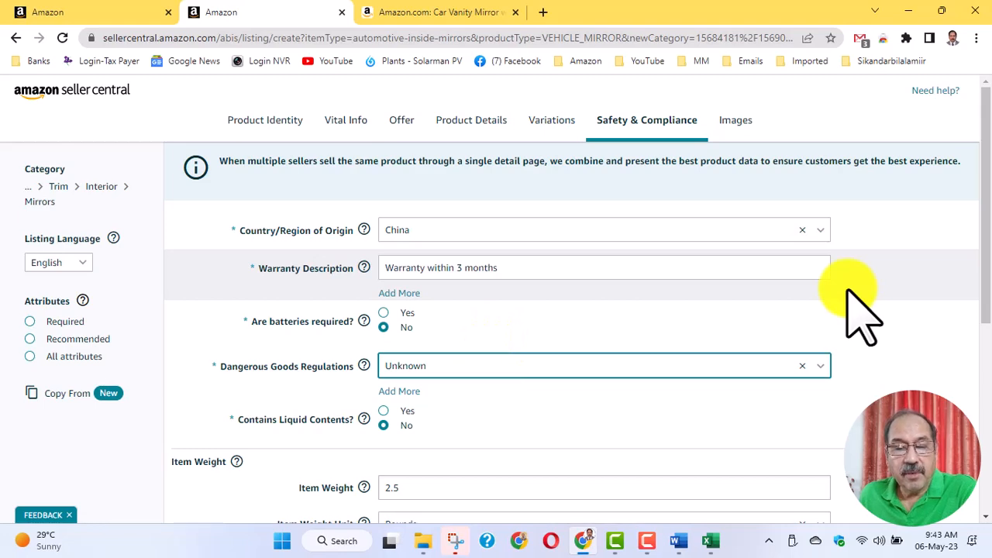
{"action": "scroll", "coordinate": [860, 313], "scroll_direction": "down", "scroll_amount": 2}
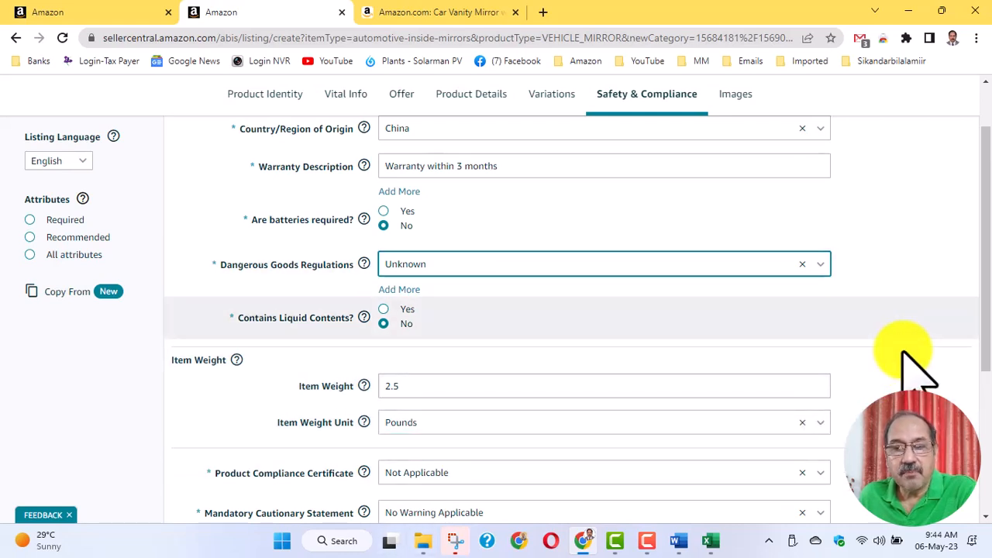
Step: Review the remaining Safety & Compliance fields, then inspect the uploaded product images in the listing's Images section
{"action": "scroll", "coordinate": [903, 353], "scroll_direction": "down", "scroll_amount": 3}
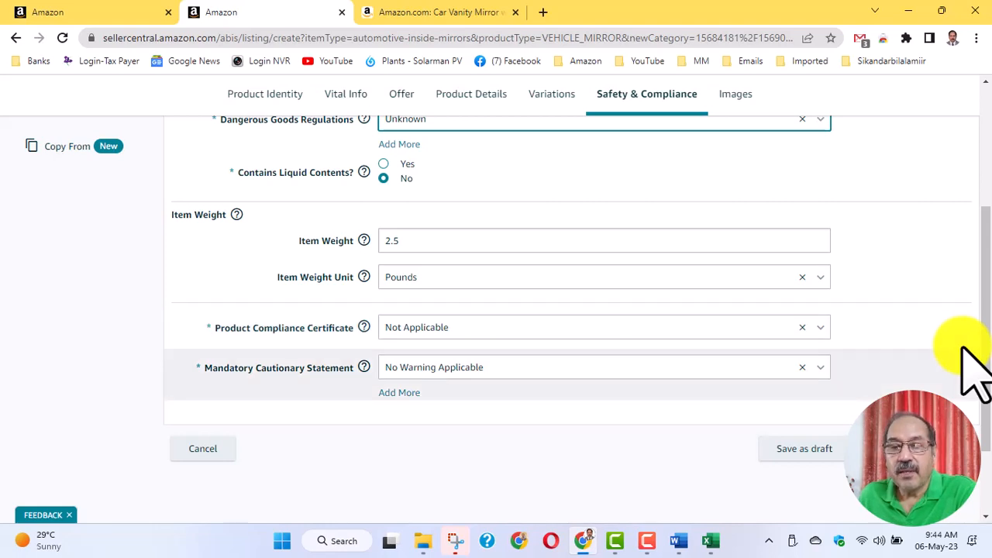
{"action": "scroll", "coordinate": [973, 372], "scroll_direction": "up", "scroll_amount": 5}
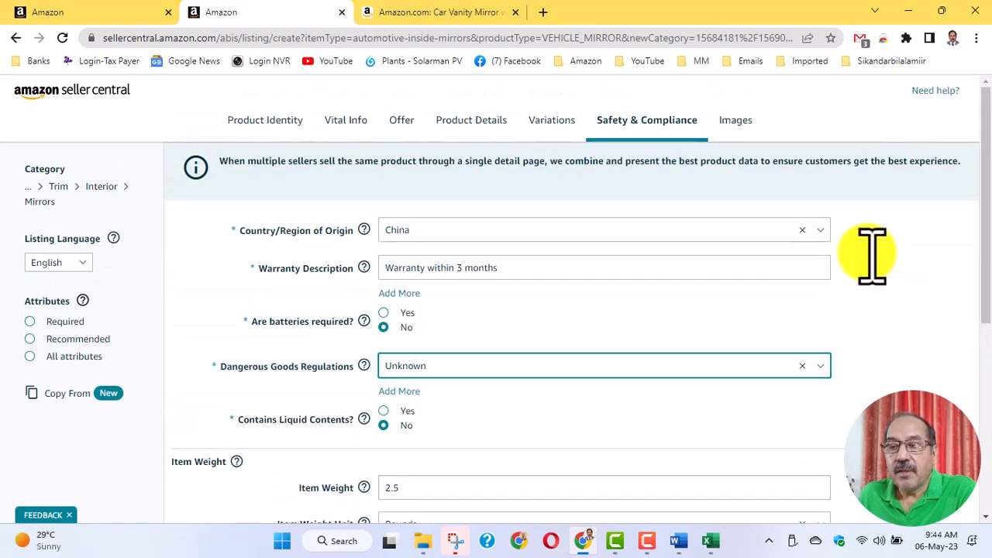
{"action": "left_click", "coordinate": [735, 121]}
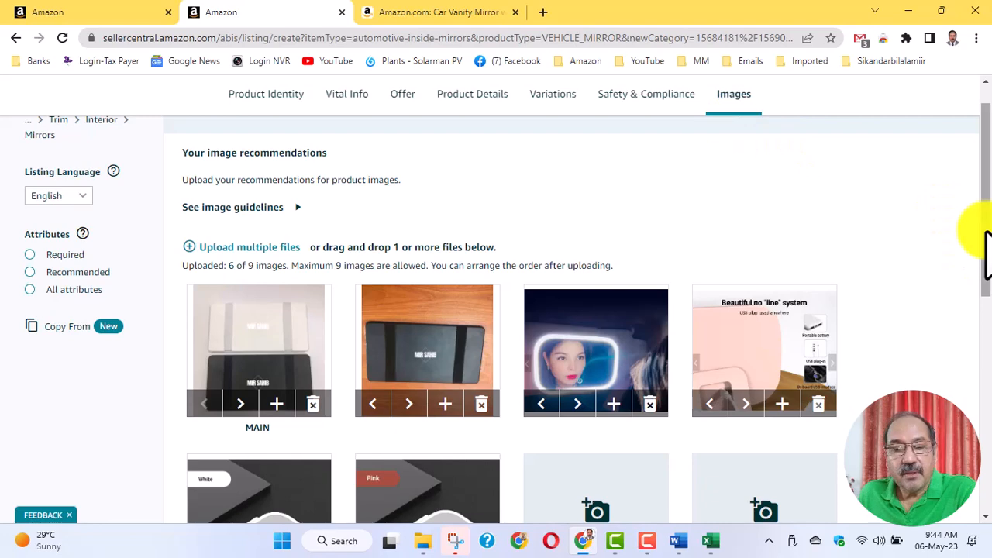
{"action": "left_click_drag", "start_coordinate": [986, 233], "coordinate": [986, 280]}
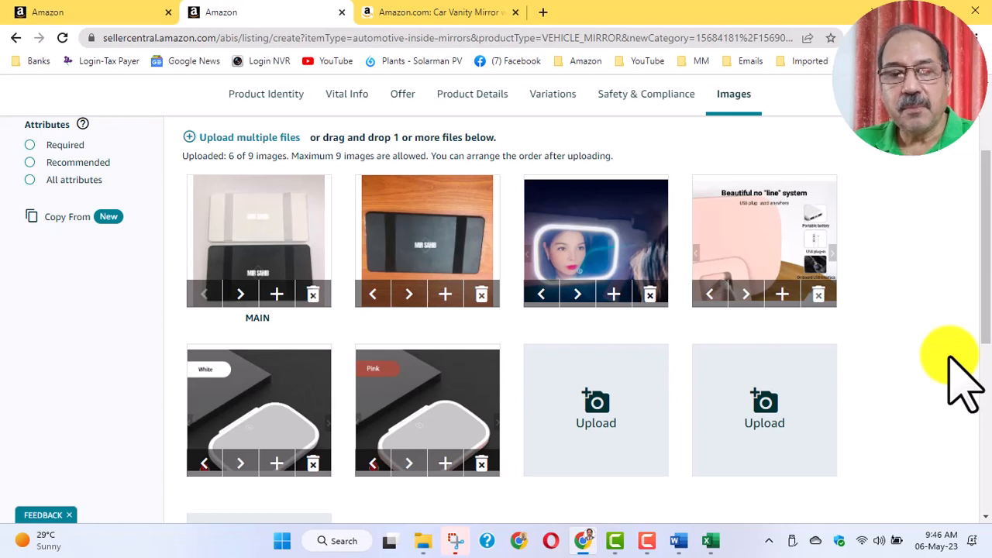
{"action": "scroll", "coordinate": [898, 393], "scroll_direction": "down", "scroll_amount": 5}
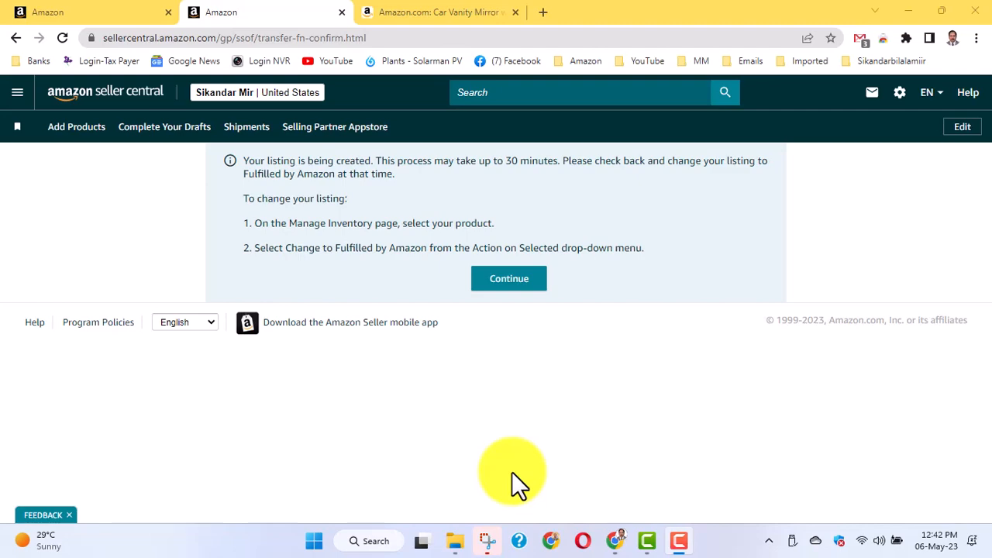
Step: Continue to Manage Inventory and expand the Car Sunvisor vanity Mirror with LED Light listing to check its colour variations
{"action": "left_click", "coordinate": [509, 283]}
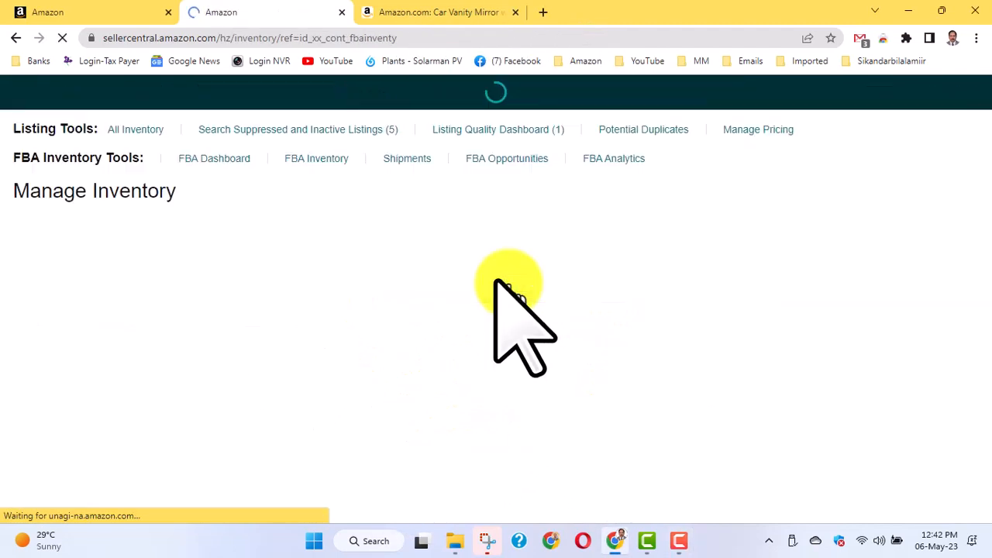
{"action": "scroll", "coordinate": [572, 337], "scroll_direction": "down", "scroll_amount": 2}
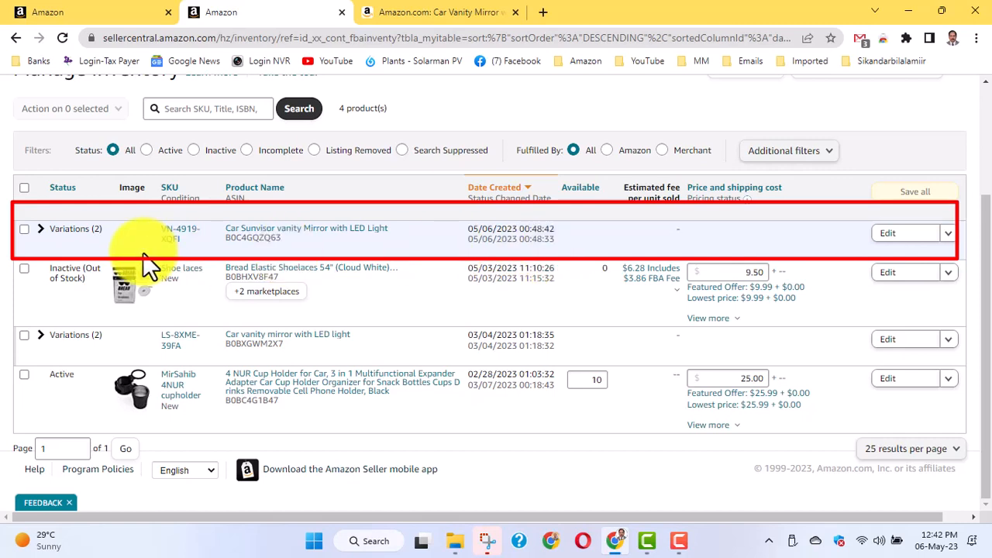
{"action": "left_click", "coordinate": [40, 230]}
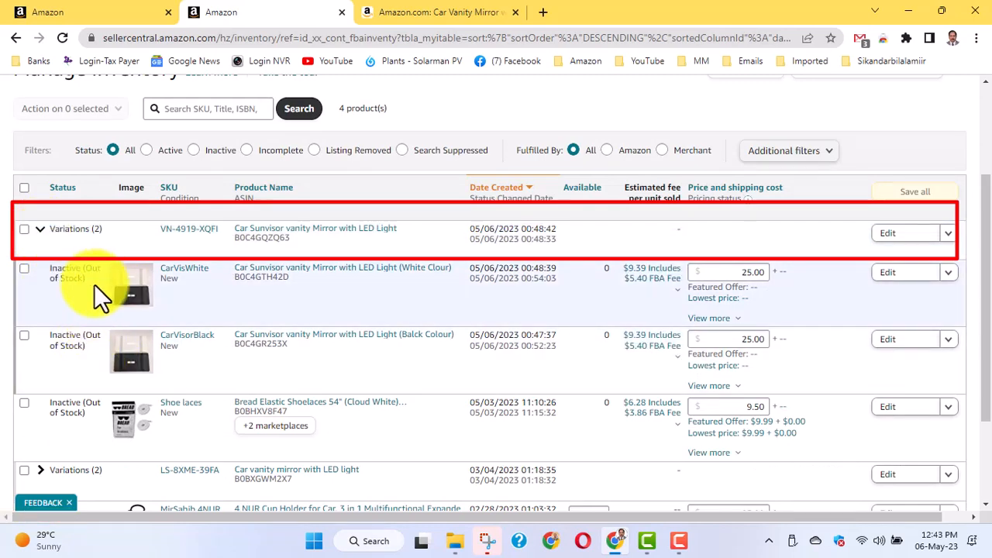
{"action": "scroll", "coordinate": [94, 284], "scroll_direction": "down", "scroll_amount": 2}
{"action": "scroll", "coordinate": [84, 271], "scroll_direction": "up", "scroll_amount": 2}
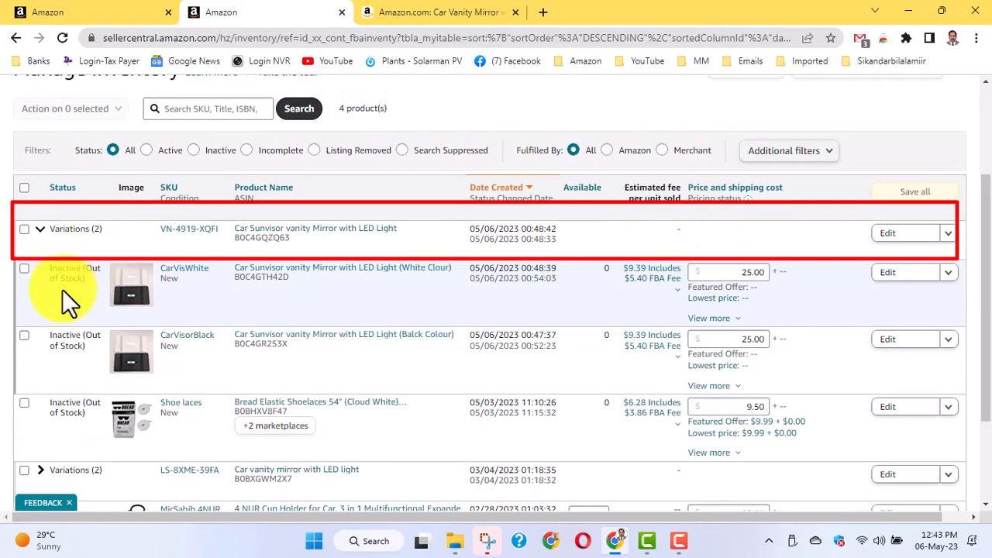
{"action": "scroll", "coordinate": [85, 294], "scroll_direction": "down", "scroll_amount": 2}
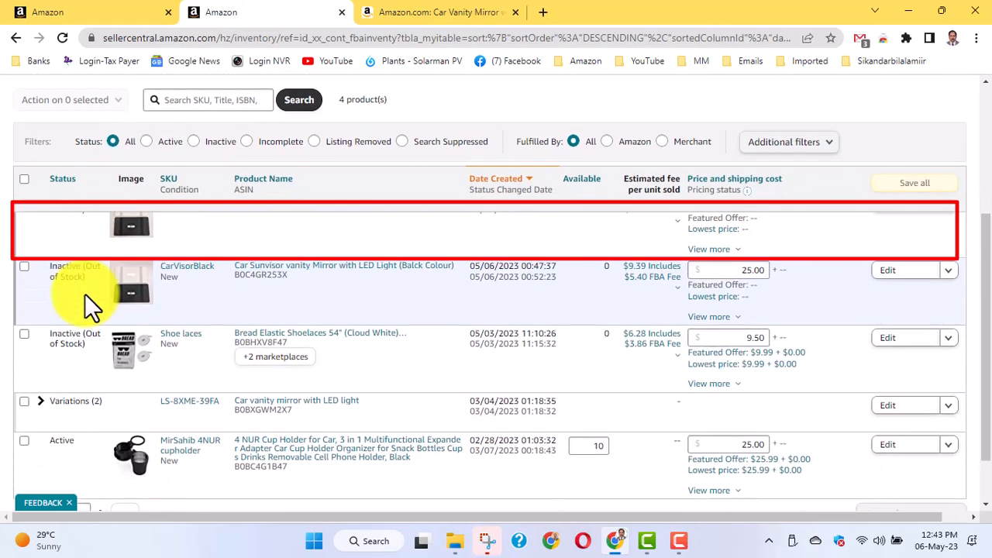